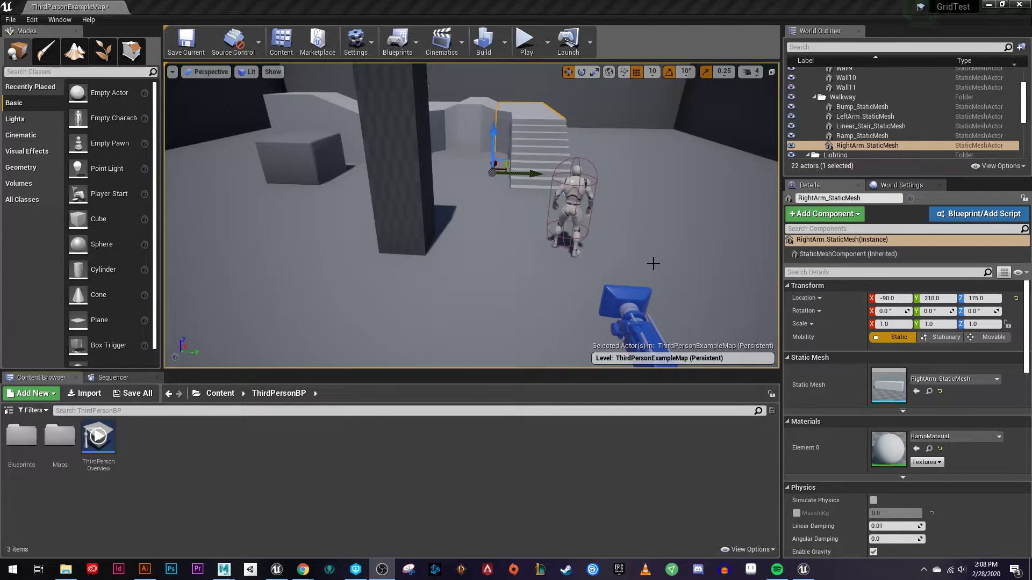
pyautogui.moveTo(631, 230)
pyautogui.mouseDown(button='right')
pyautogui.moveTo(655, 231)
pyautogui.moveTo(669, 215)
pyautogui.moveTo(639, 196)
pyautogui.moveTo(627, 242)
pyautogui.moveTo(633, 232)
pyautogui.mouseUp(button='right')
pyautogui.press('s')
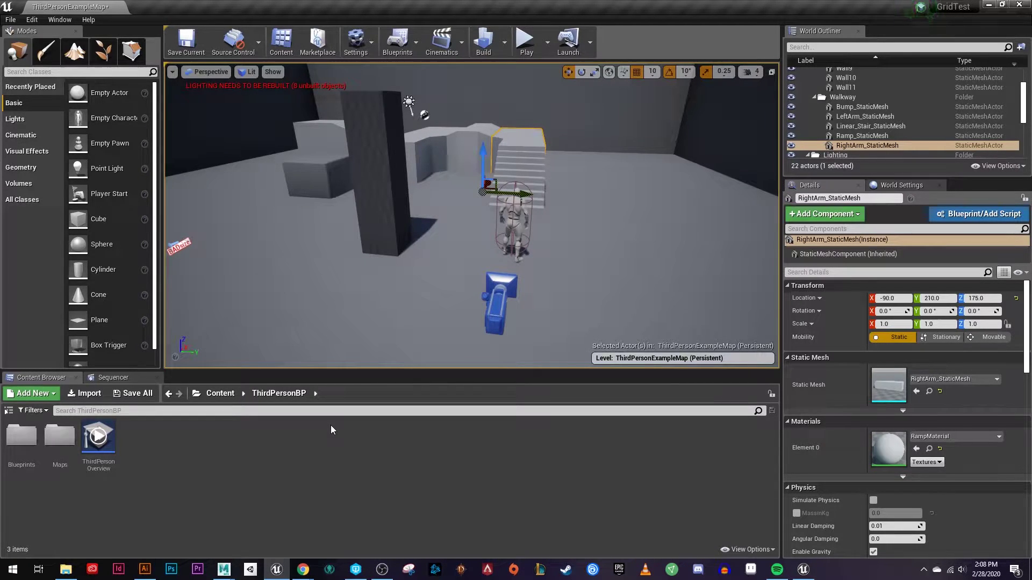
pyautogui.moveTo(440, 256)
pyautogui.mouseDown(button='right')
pyautogui.moveTo(466, 262)
pyautogui.moveTo(458, 269)
pyautogui.moveTo(440, 249)
pyautogui.mouseUp(button='right')
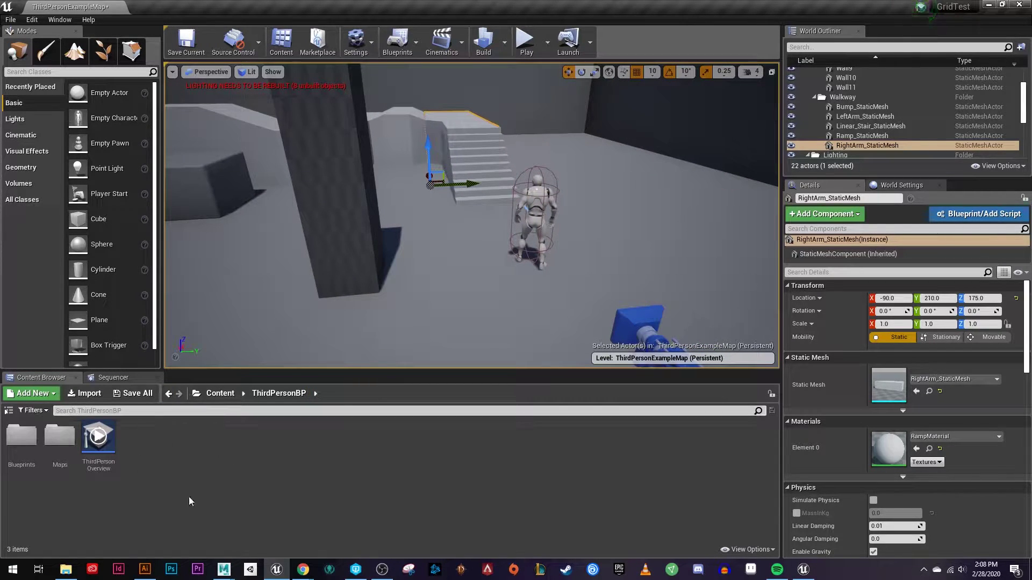
# - Create a material named M_Grid in the ThirdPersonBP content folder and open it for editing
pyautogui.rightClick(170, 441)
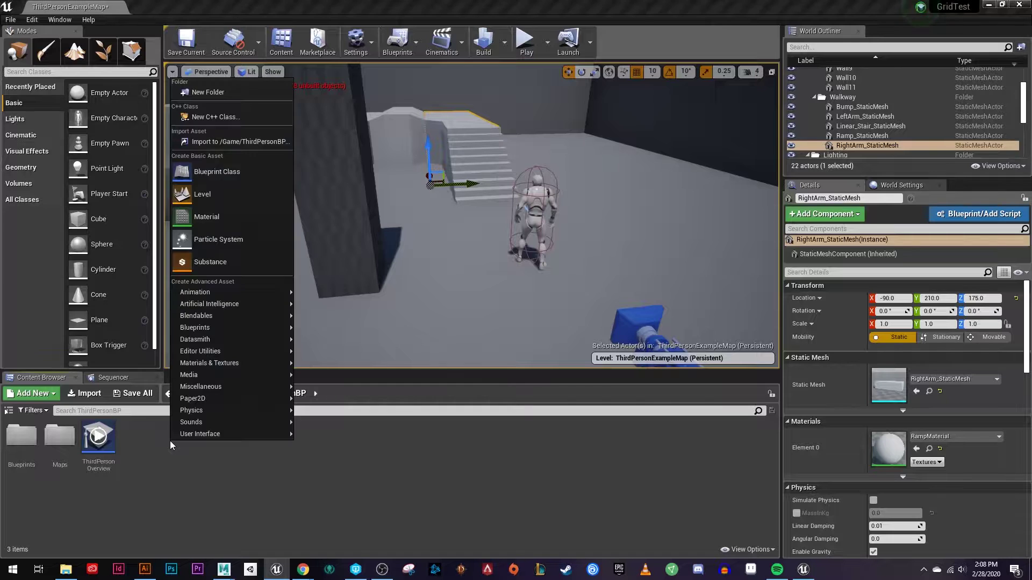
pyautogui.click(221, 217)
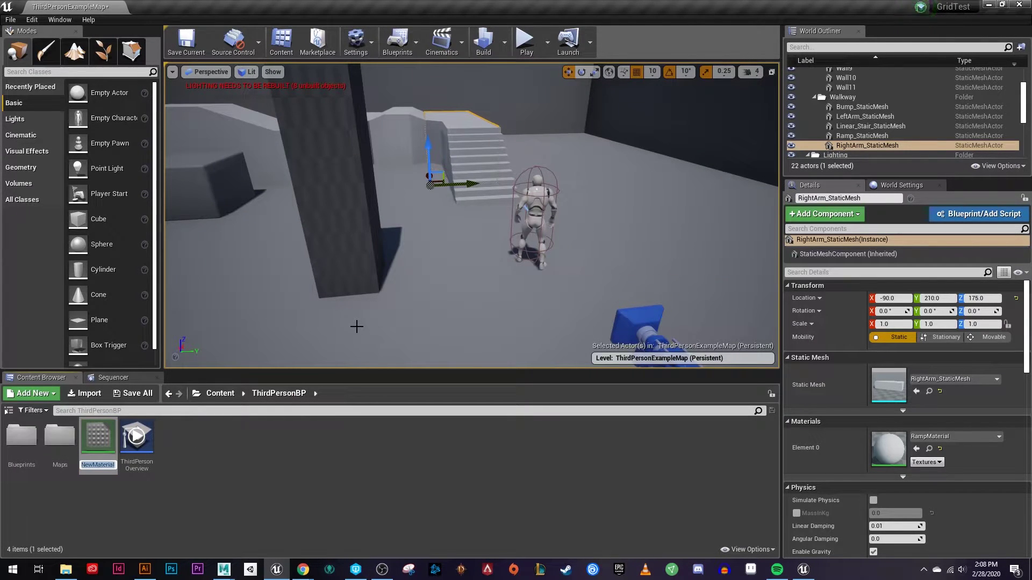
pyautogui.write('M_Grid')
pyautogui.press('Return')
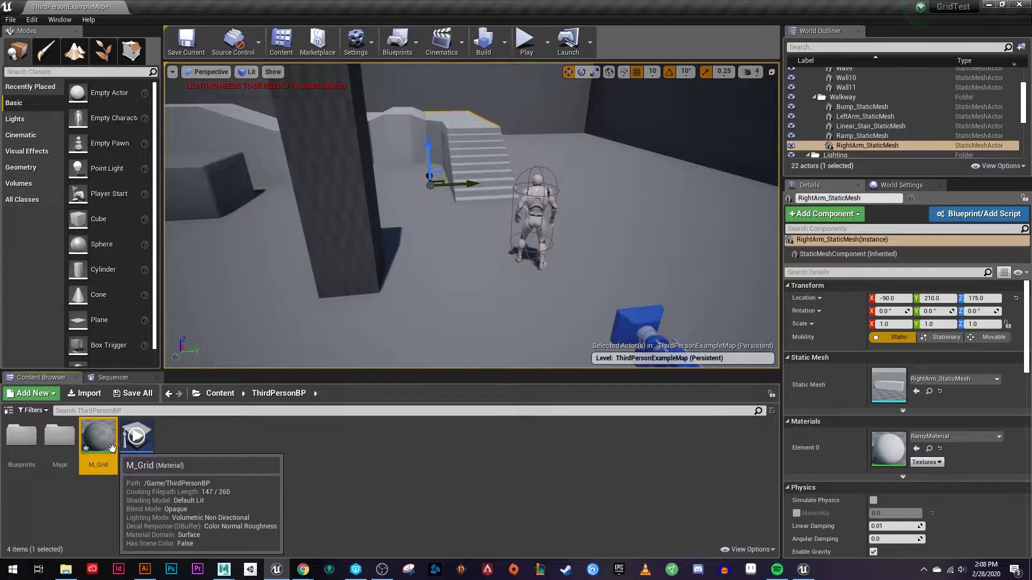
pyautogui.doubleClick(80, 438)
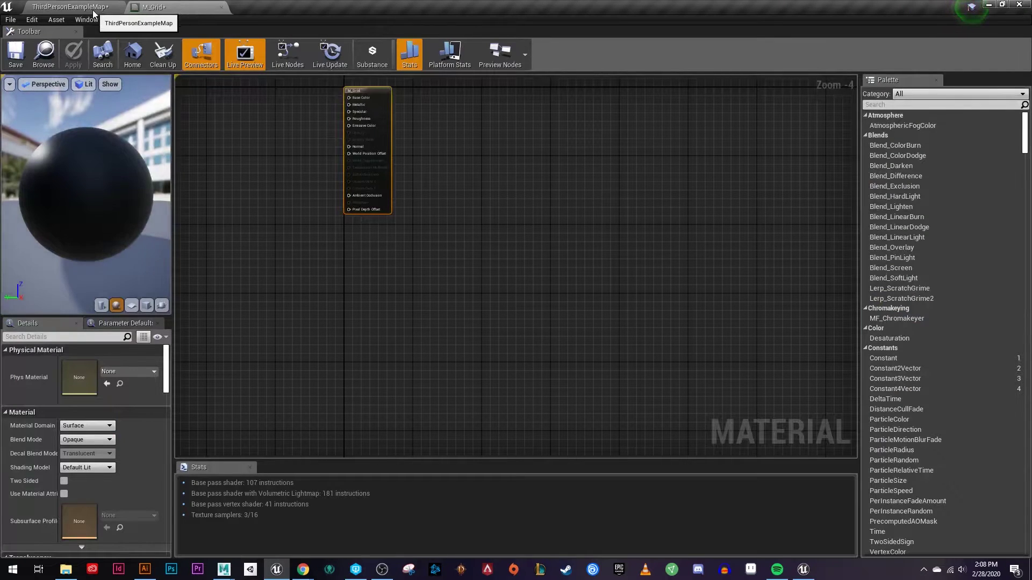
# - Import the T_Grid Targa texture from the desktop's Level Design folder into the ThirdPersonBP content folder
pyautogui.click(92, 10)
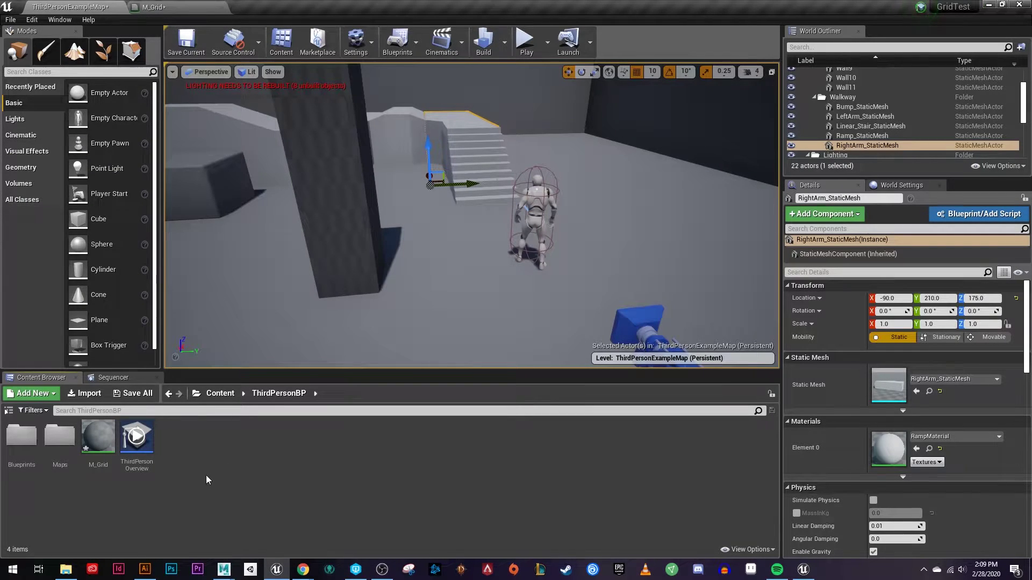
pyautogui.click(65, 569)
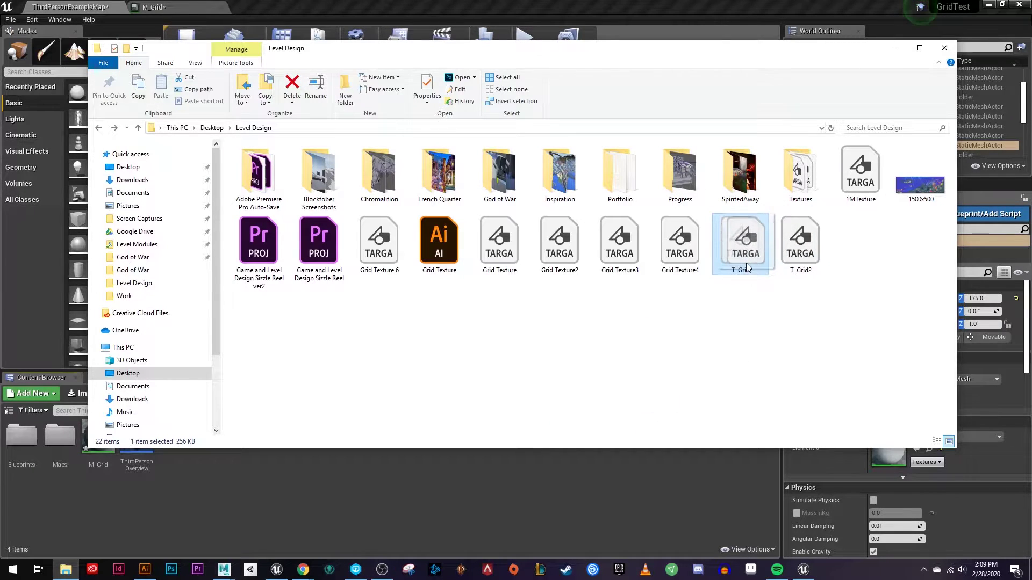
pyautogui.moveTo(746, 263); pyautogui.dragTo(476, 494)
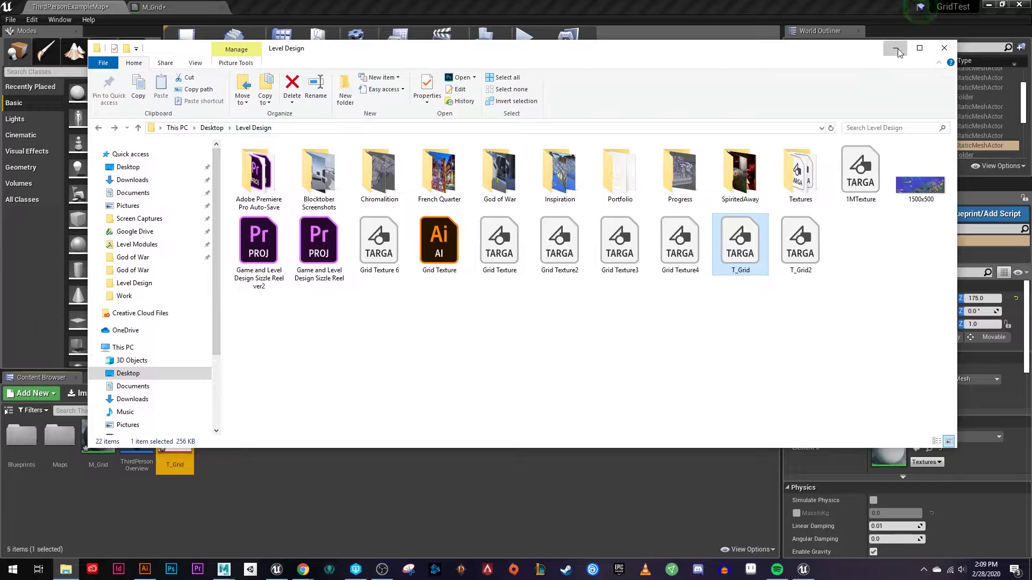
pyautogui.click(894, 48)
pyautogui.moveTo(175, 444)
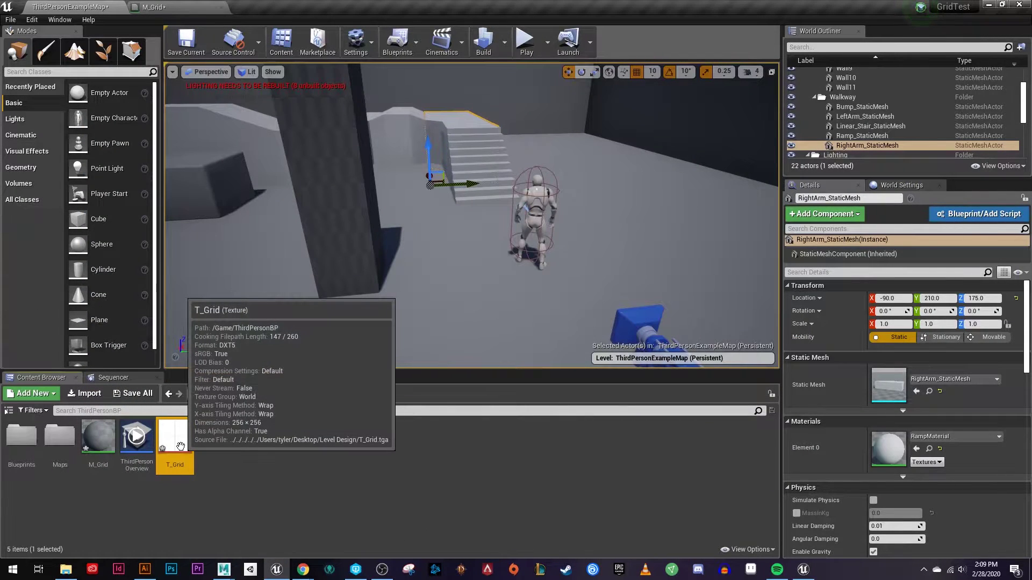
# - Reopen the M_Grid material and add a Texture Object node to its graph, well away from the main material node
pyautogui.doubleClick(100, 438)
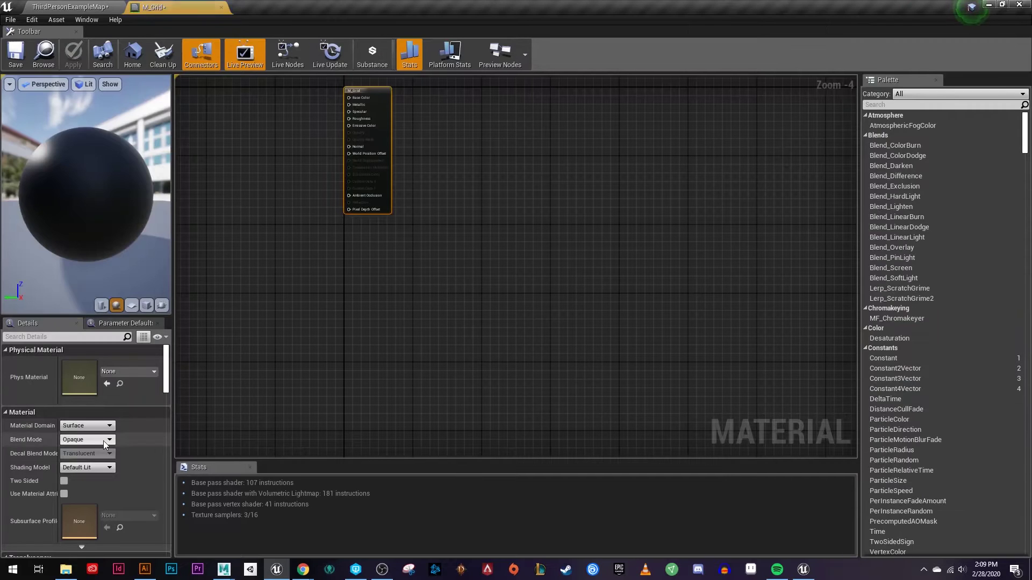
pyautogui.scroll(4, 566, 328)
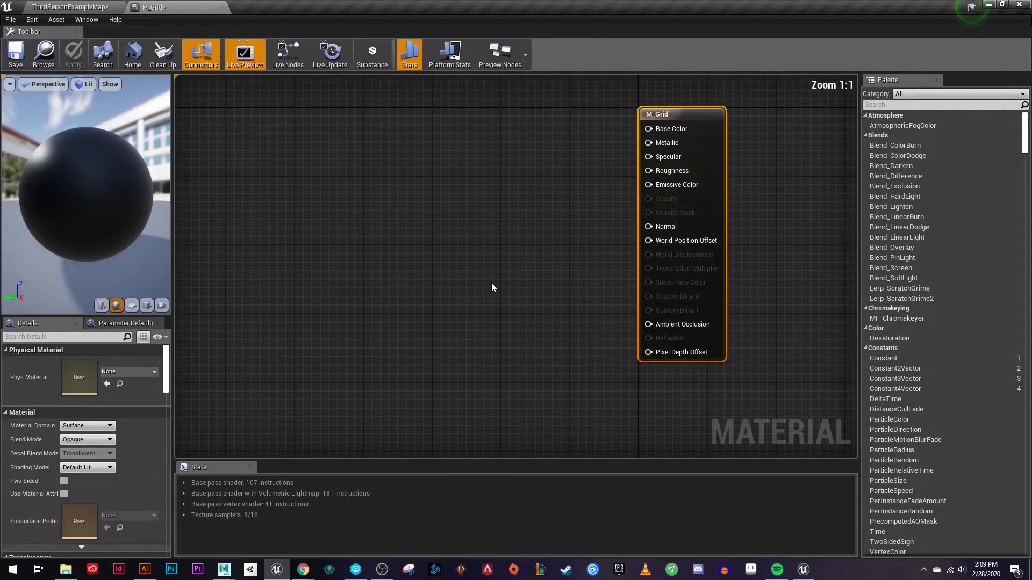
pyautogui.rightClick(392, 181)
pyautogui.write('texur')
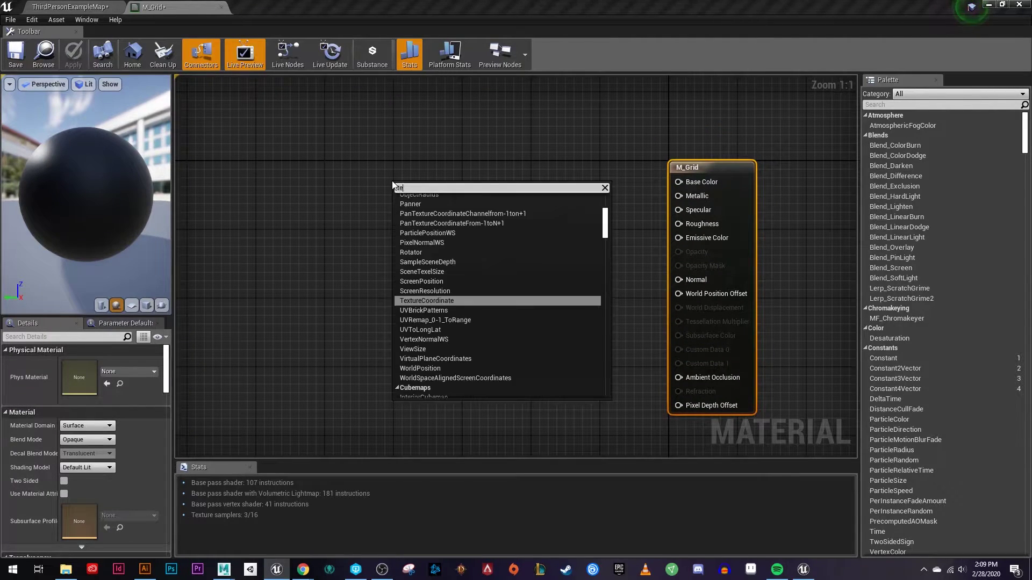
pyautogui.press('BackSpace')
pyautogui.press('BackSpace')
pyautogui.write('ture')
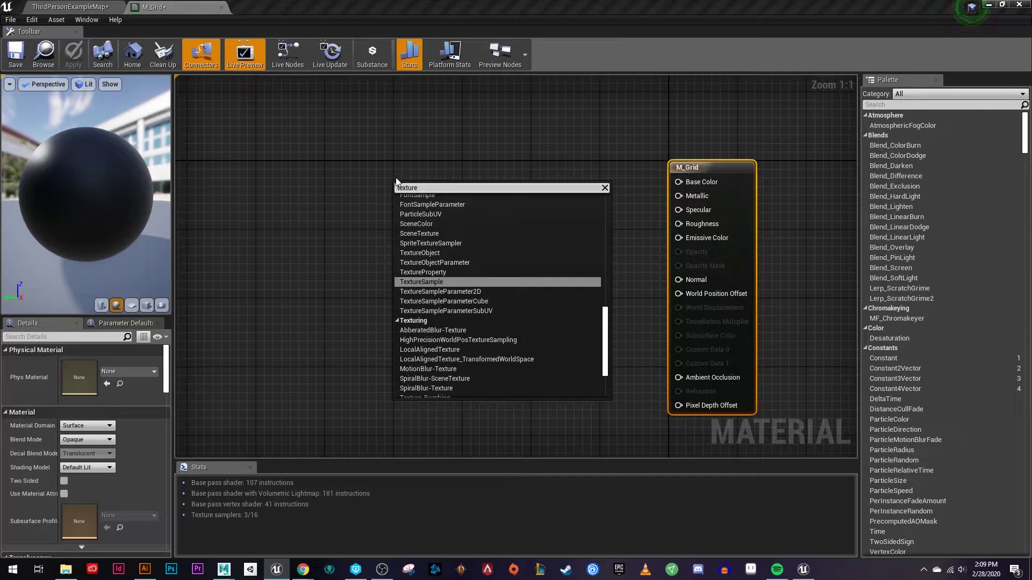
pyautogui.click(437, 255)
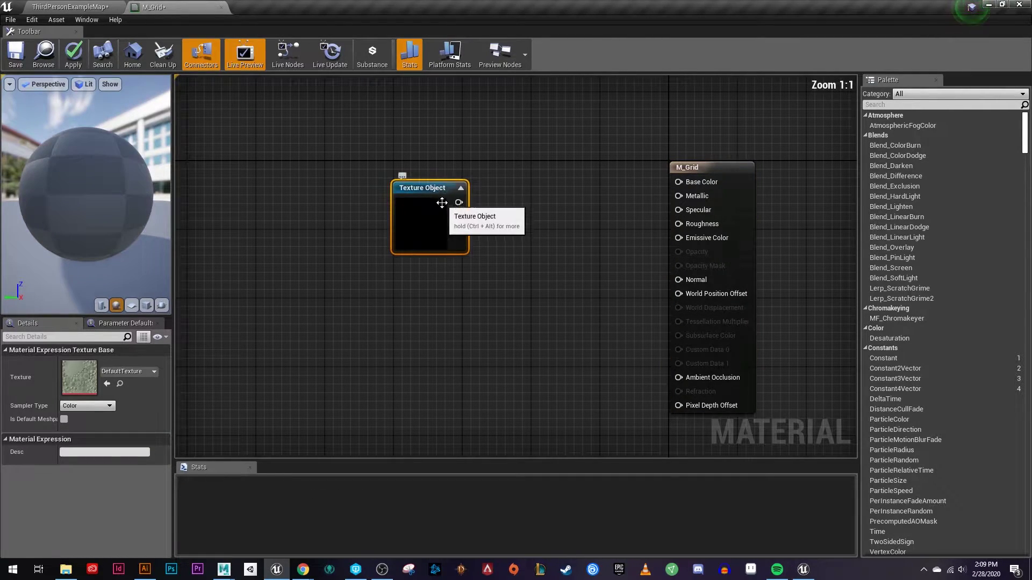
pyautogui.moveTo(432, 175); pyautogui.dragTo(347, 151)
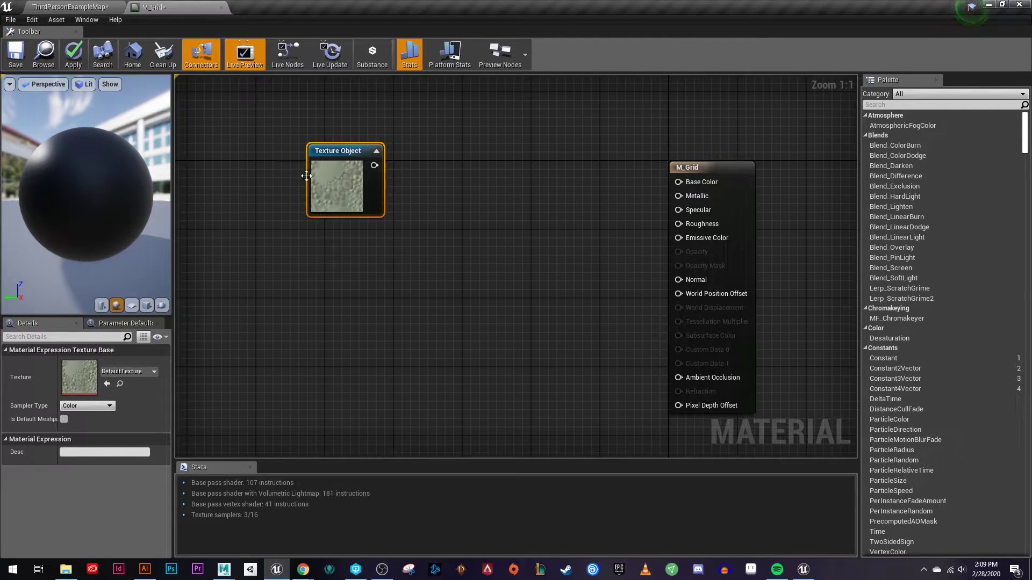
# - Assign the T_Grid texture to the Texture Object node and move the node farther from the main material node
pyautogui.click(137, 372)
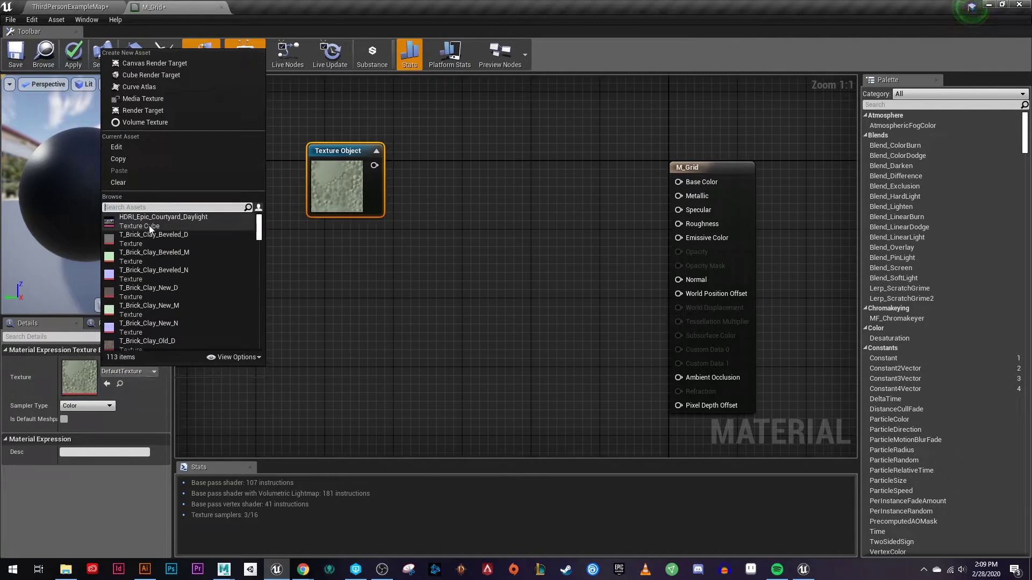
pyautogui.write('grid')
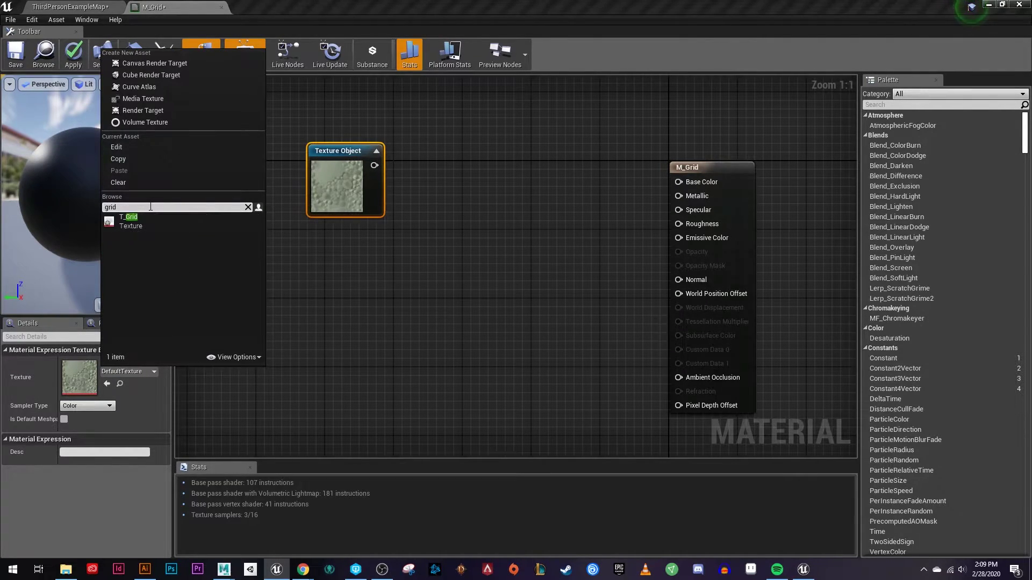
pyautogui.click(133, 229)
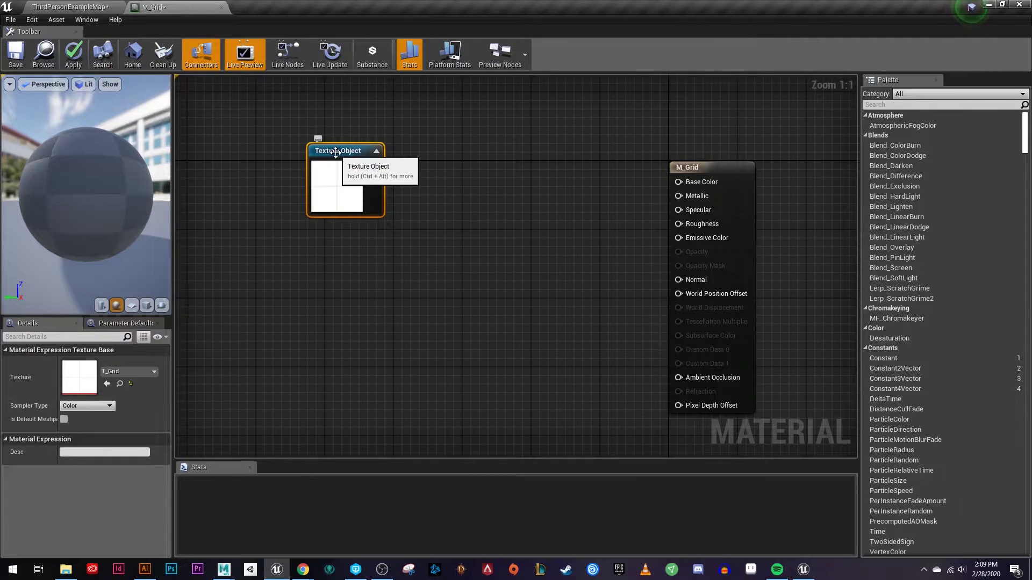
pyautogui.moveTo(339, 151); pyautogui.dragTo(305, 151)
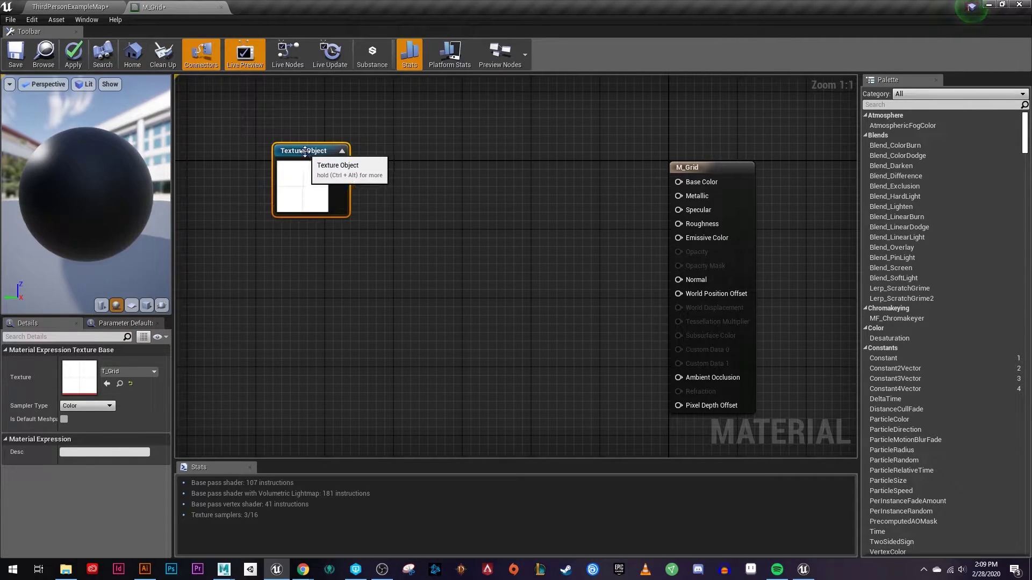
pyautogui.click(420, 218)
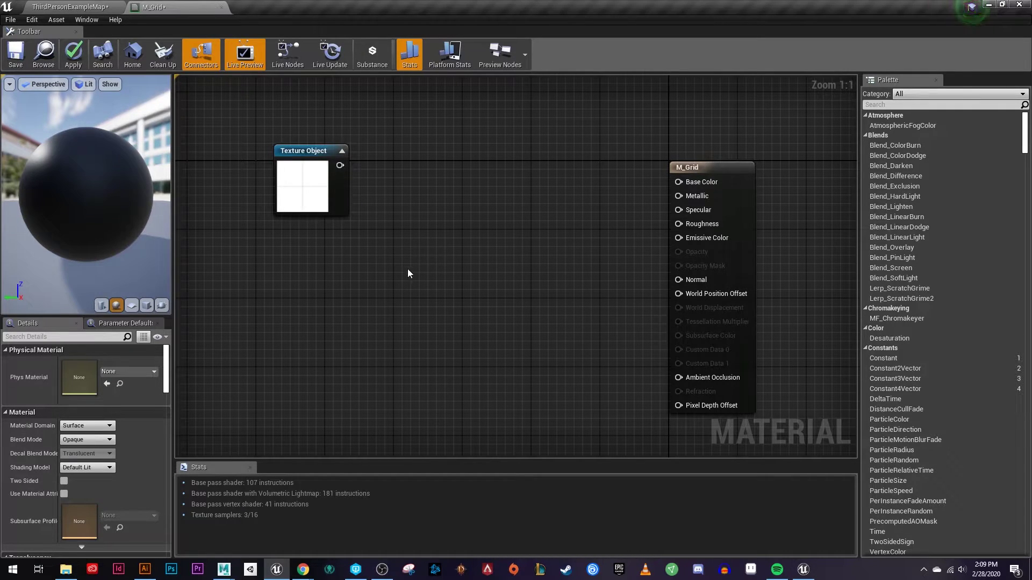
# - Add a WorldAlignedTexture node beside the Texture Object and connect the Texture Object's output to its TextureObject input
pyautogui.rightClick(441, 206)
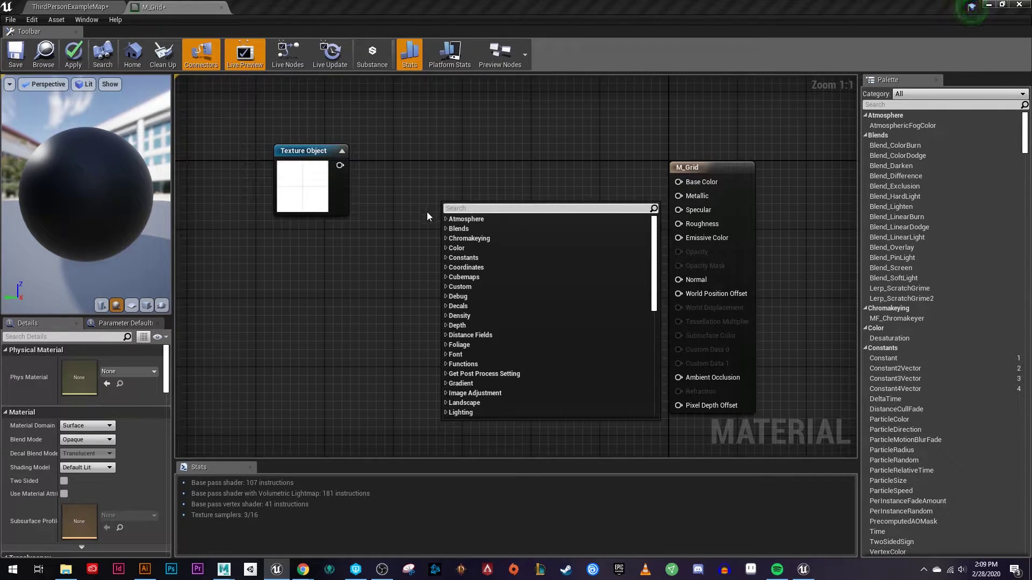
pyautogui.write('world')
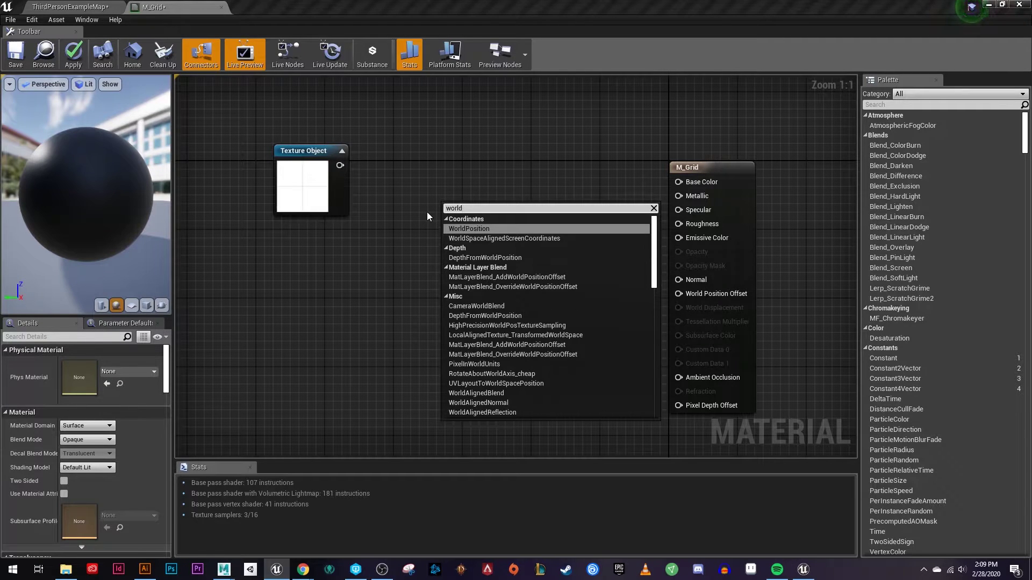
pyautogui.write(' aligned')
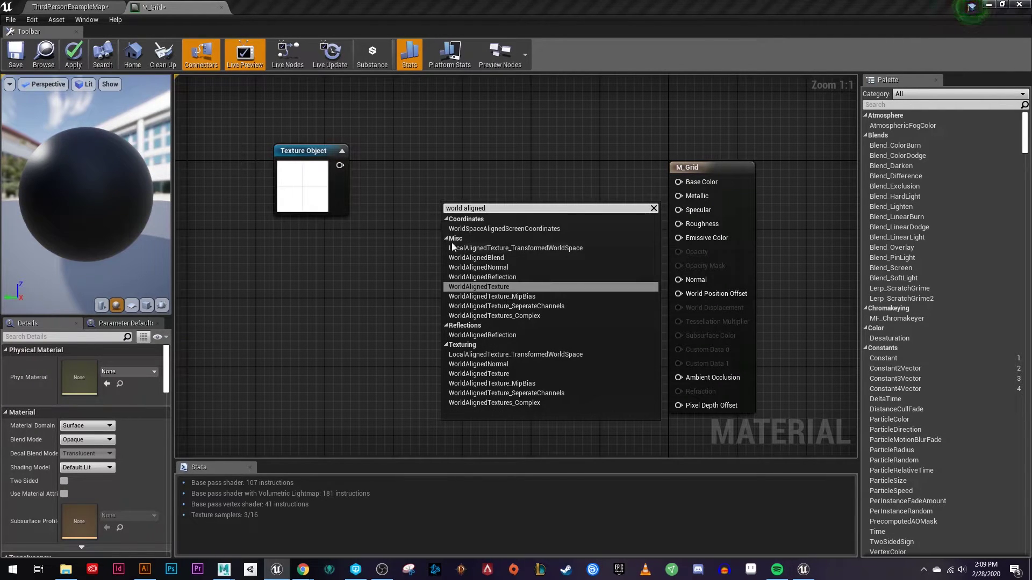
pyautogui.click(485, 286)
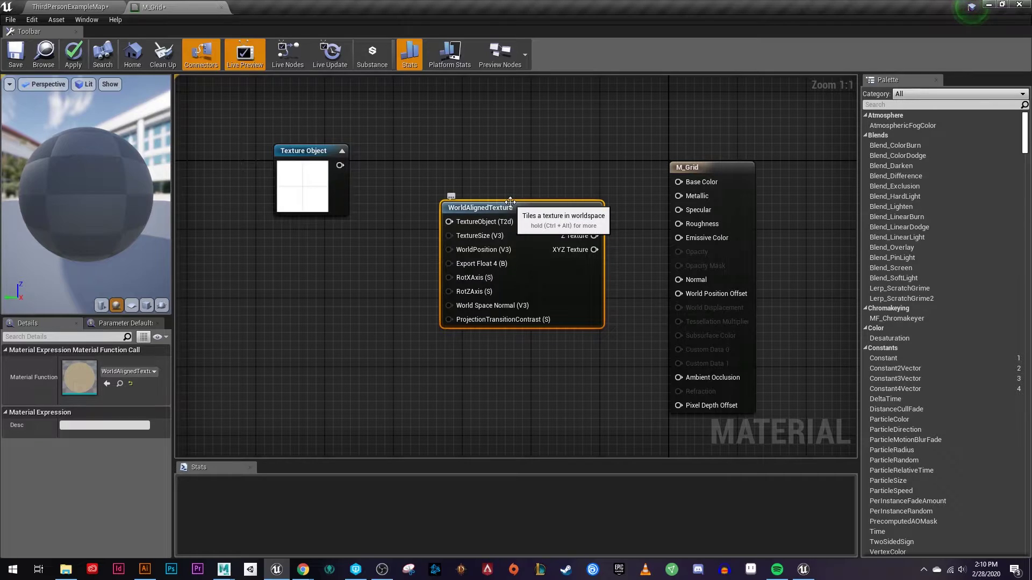
pyautogui.moveTo(507, 211); pyautogui.dragTo(481, 193)
pyautogui.moveTo(340, 165); pyautogui.dragTo(418, 207)
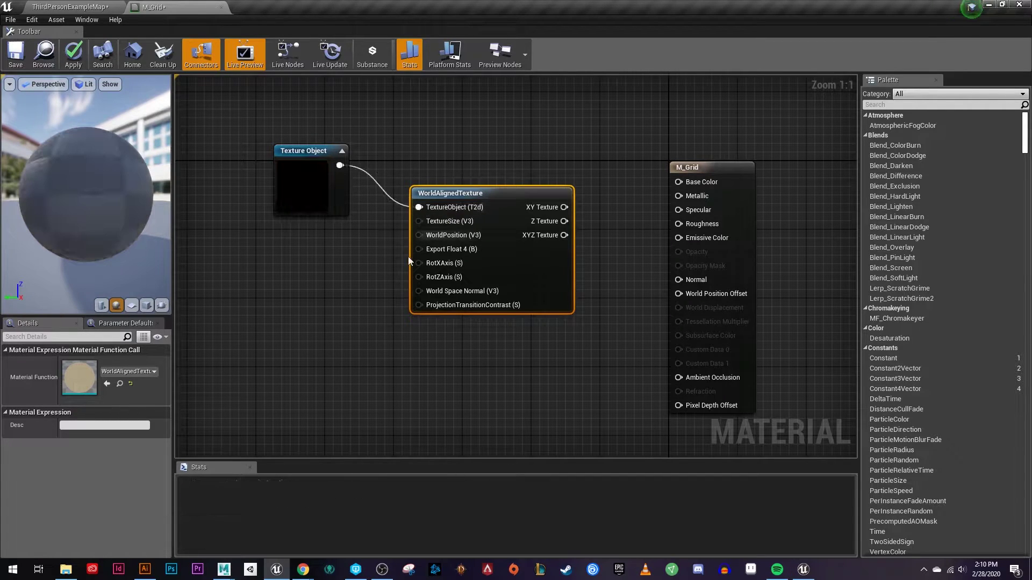
pyautogui.click(346, 286)
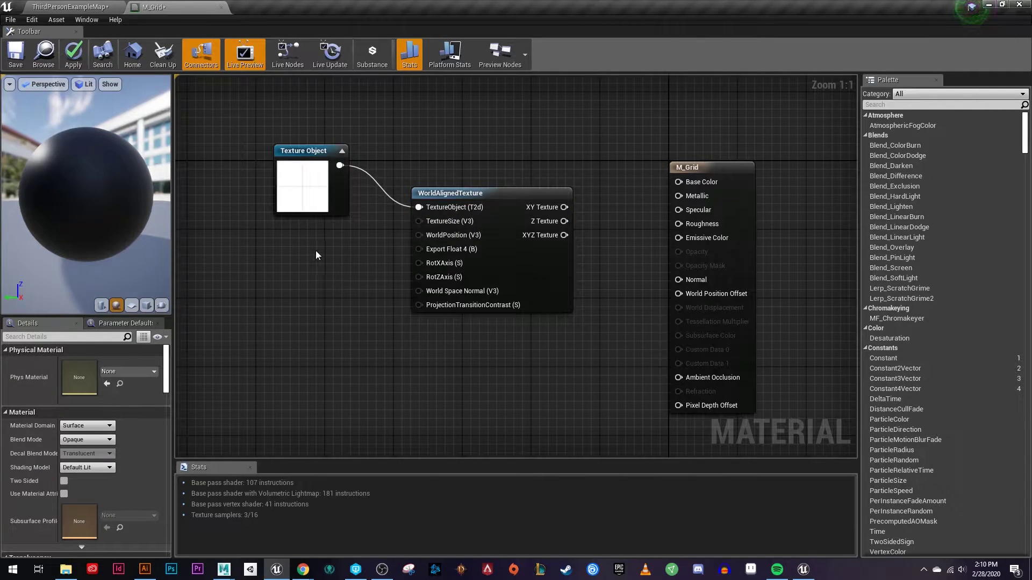
# - Add a Constant node below the Texture Object node for the texture size
pyautogui.moveTo(452, 221)
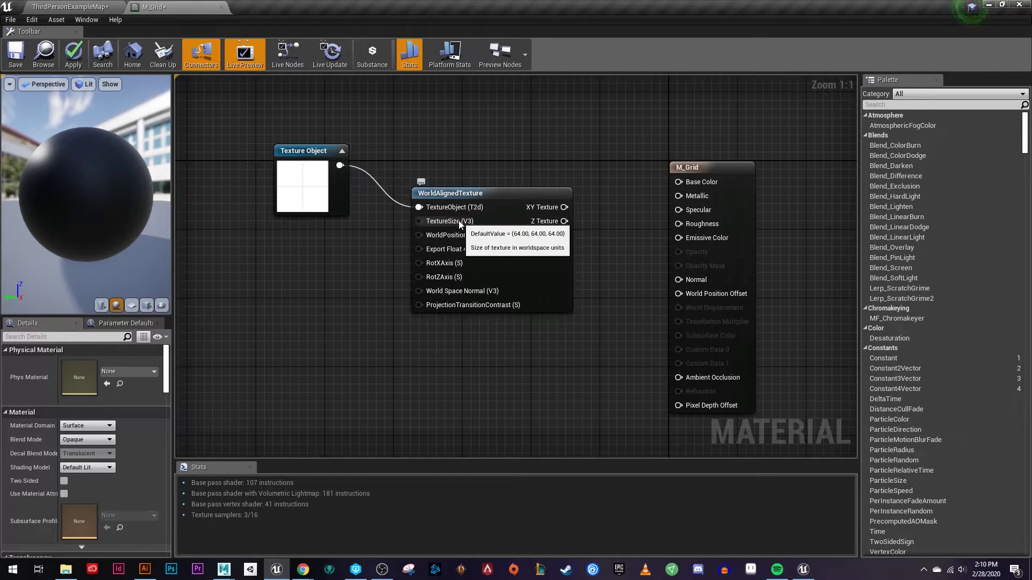
pyautogui.click(327, 243)
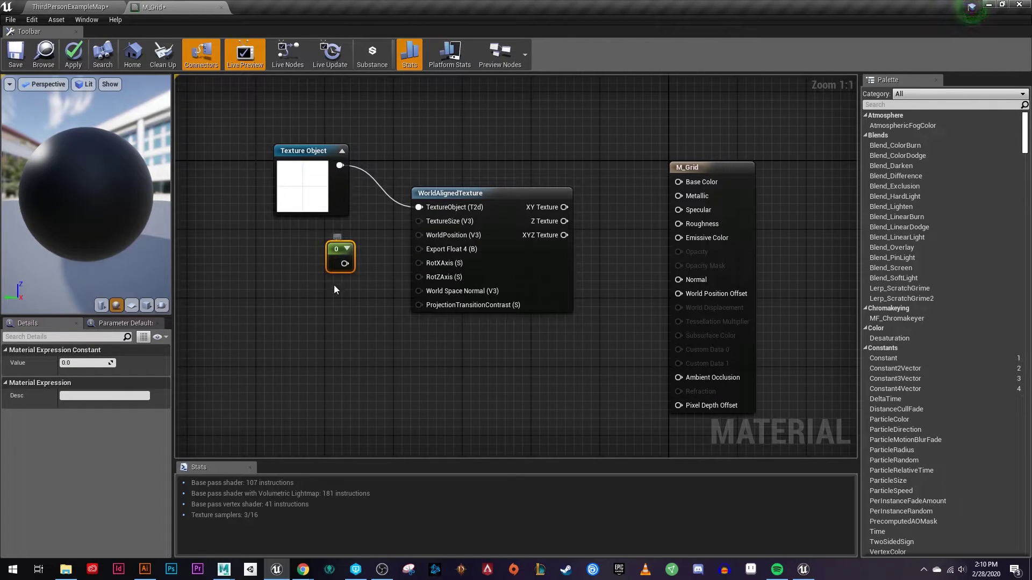
pyautogui.rightClick(315, 312)
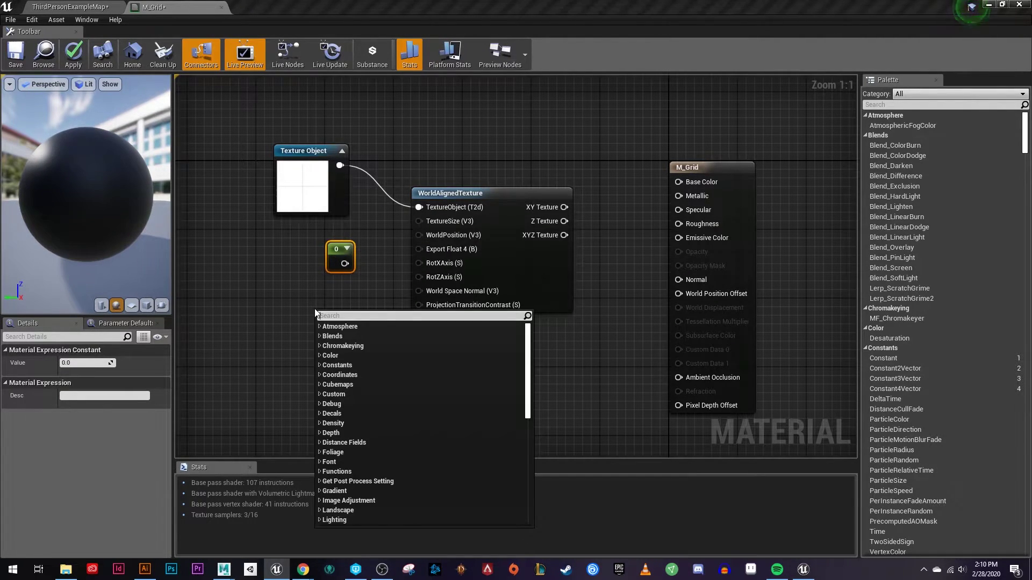
pyautogui.write('constan')
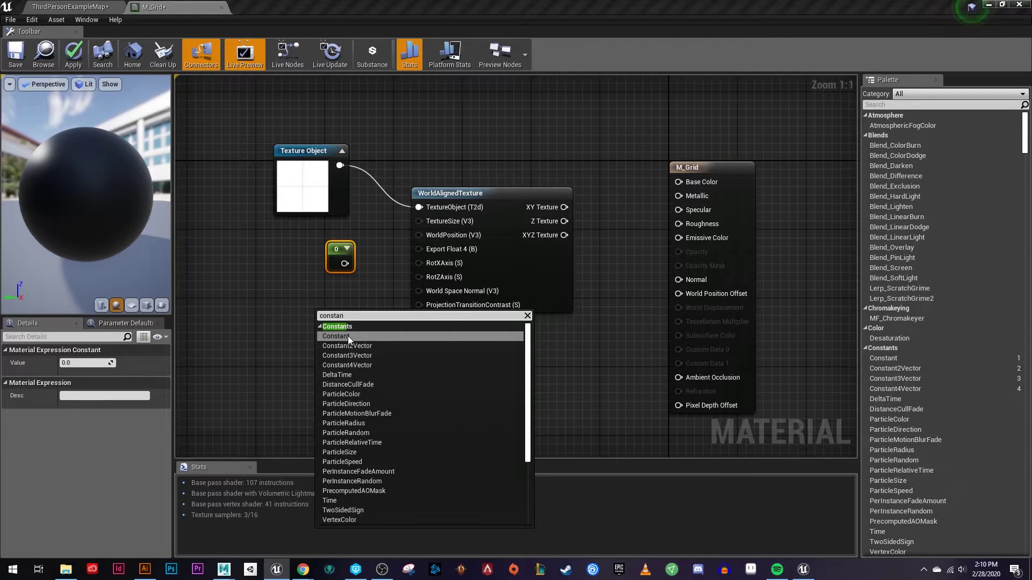
pyautogui.click(347, 336)
pyautogui.moveTo(321, 315); pyautogui.dragTo(329, 296)
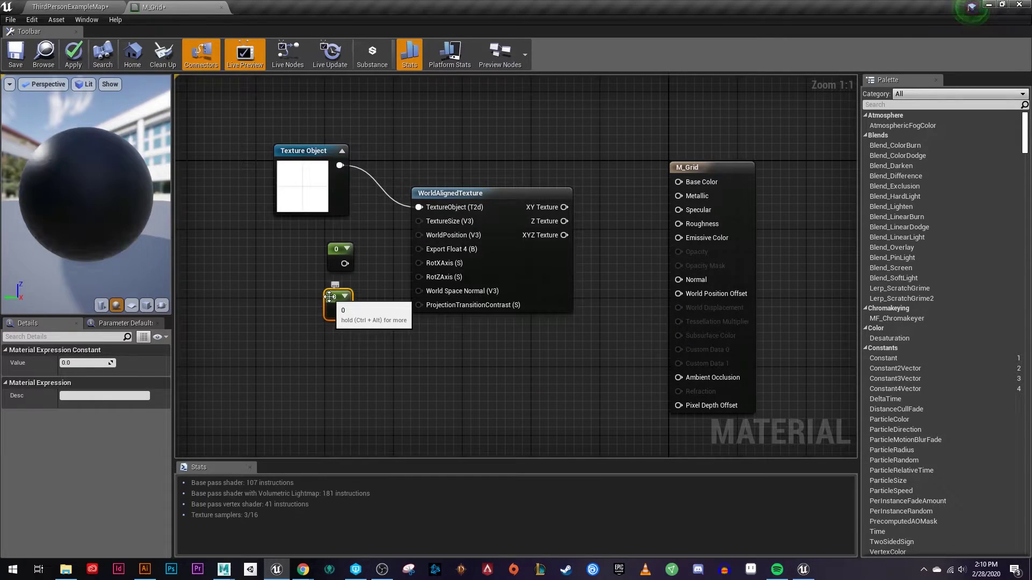
pyautogui.press('Delete')
# - Connect the Constant node to the WorldAlignedTexture's TextureSize input, set its value to 100, and place it just below the Texture Object
pyautogui.click(340, 258)
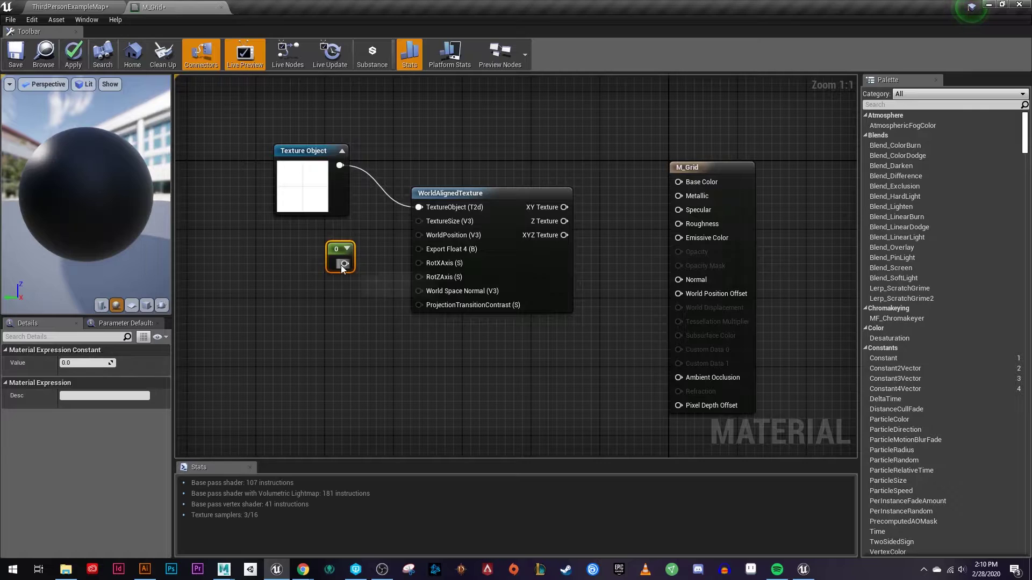
pyautogui.moveTo(344, 264); pyautogui.dragTo(428, 221)
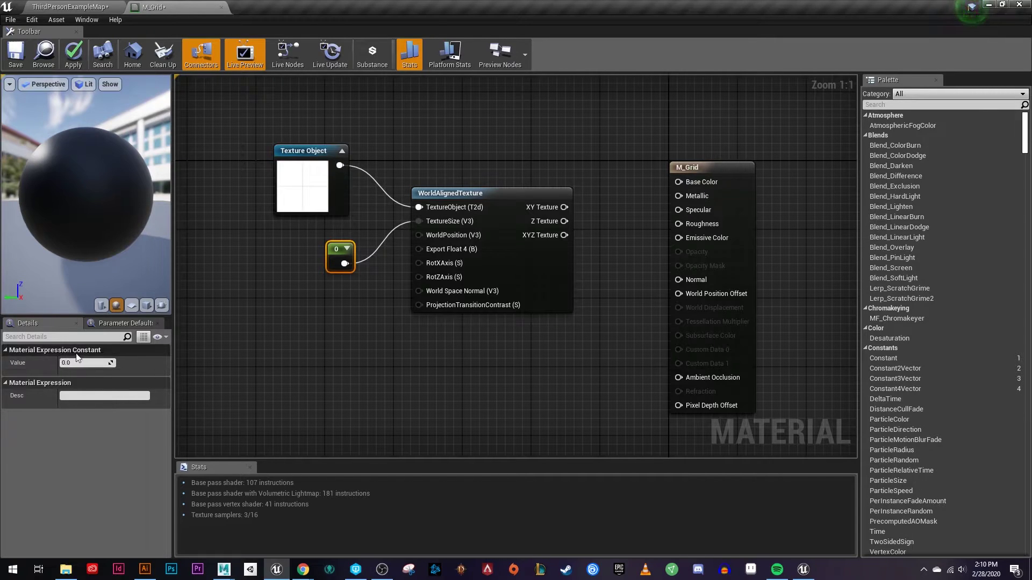
pyautogui.click(67, 363)
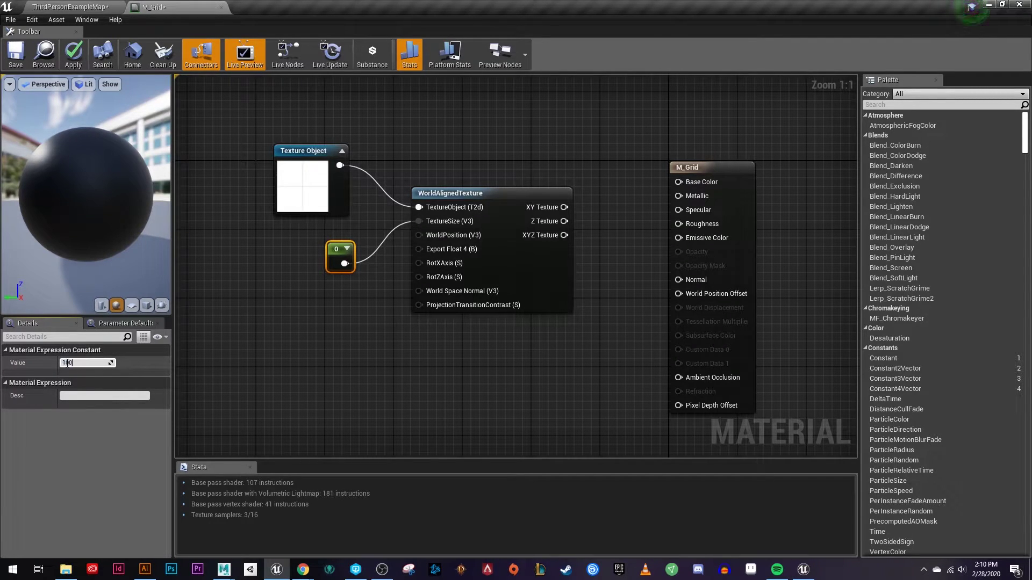
pyautogui.write('100')
pyautogui.press('Return')
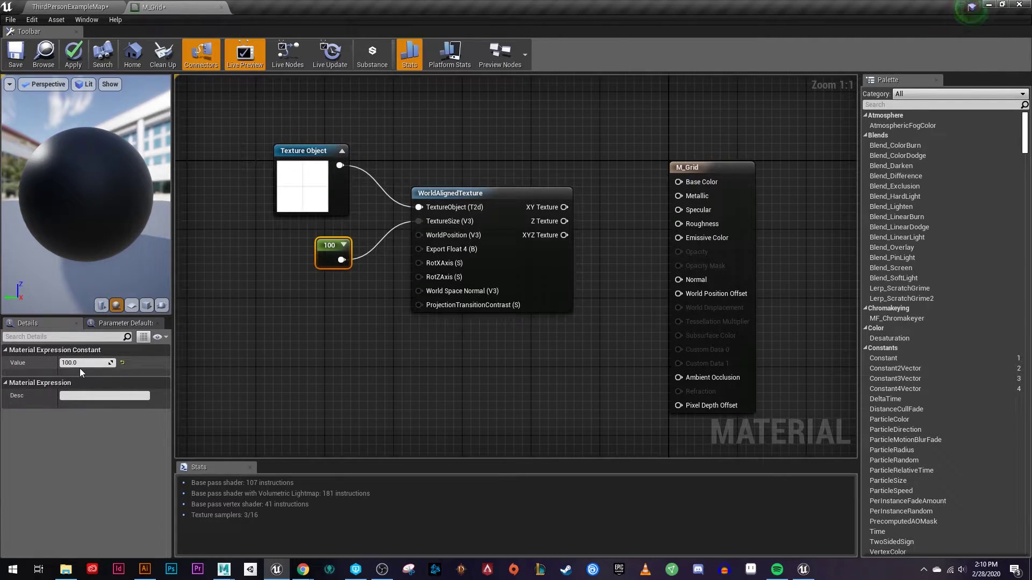
pyautogui.moveTo(329, 258); pyautogui.dragTo(326, 230)
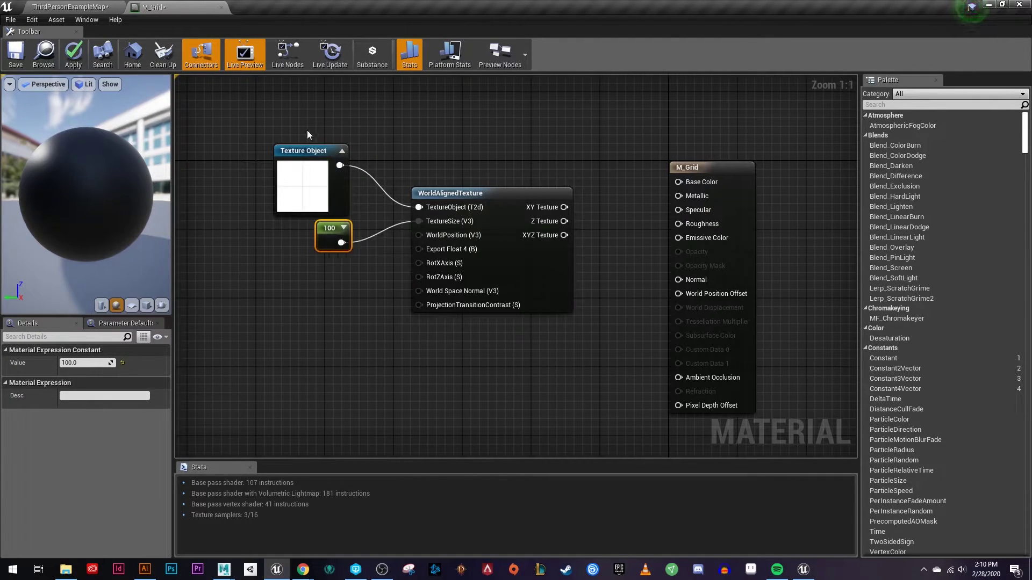
pyautogui.click(335, 313)
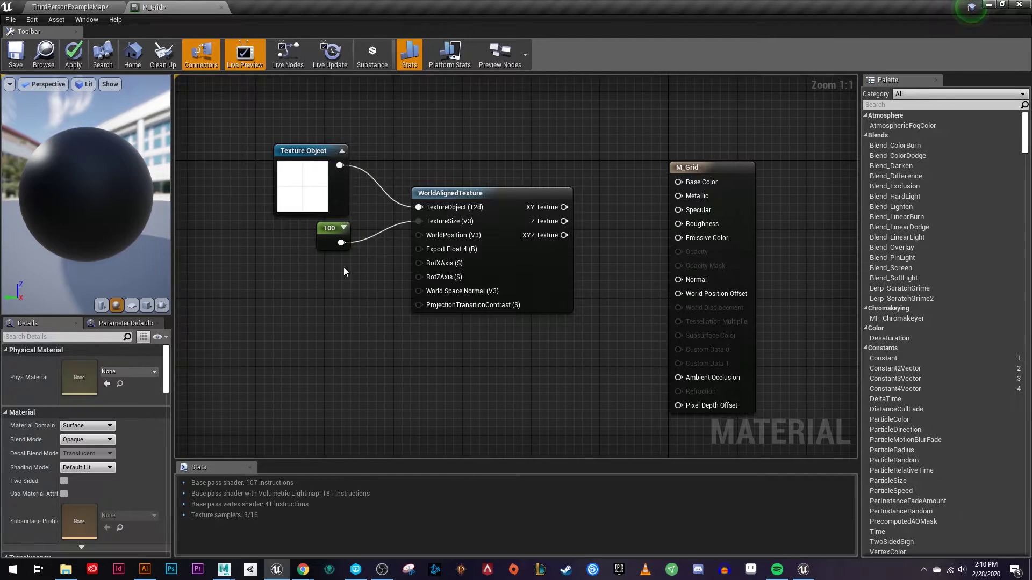
# - Add a WorldPosition node below the Constant and connect its output to the WorldAlignedTexture's WorldPosition input
pyautogui.rightClick(311, 279)
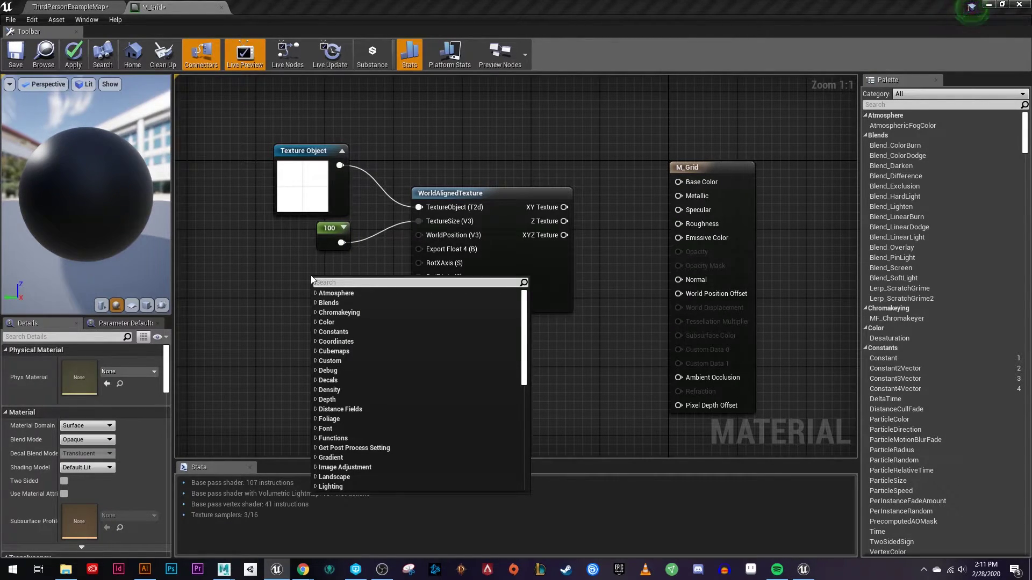
pyautogui.write('world po')
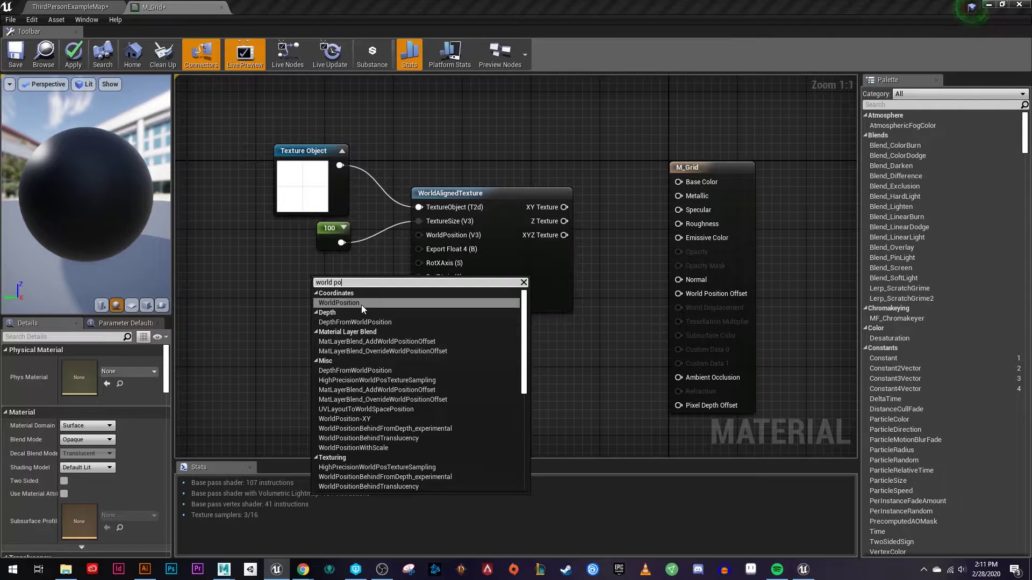
pyautogui.click(349, 303)
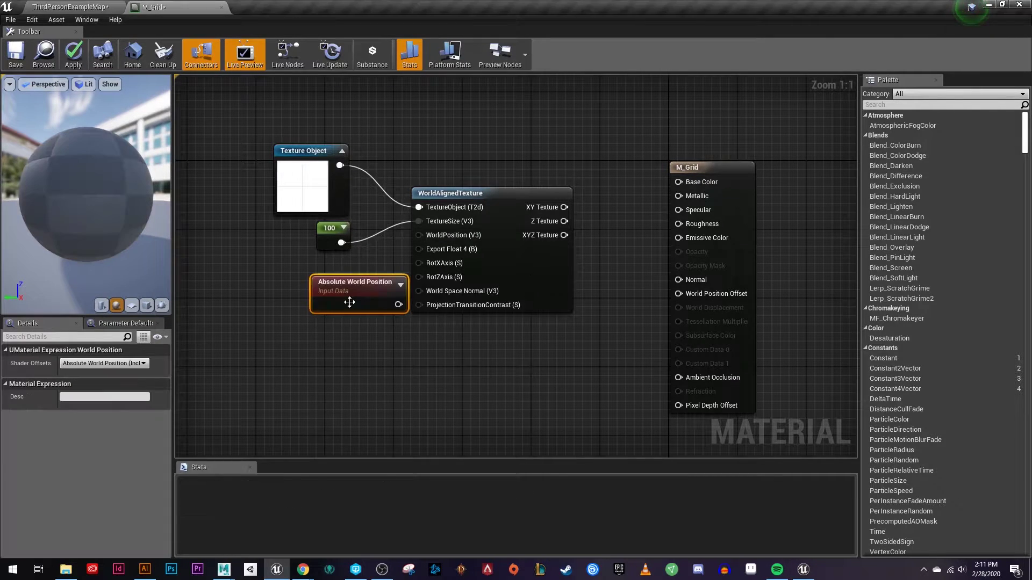
pyautogui.moveTo(345, 290); pyautogui.dragTo(420, 236)
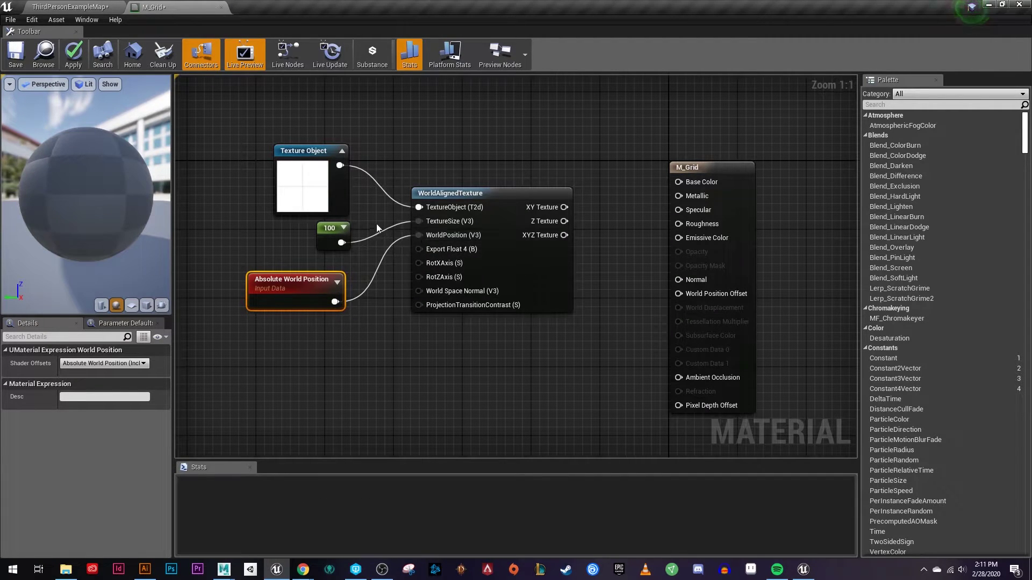
# - Move the texture nodes together farther from the main material node and connect XYZ Texture to M_Grid's Base Color
pyautogui.moveTo(379, 224); pyautogui.dragTo(375, 264, button='right')
pyautogui.moveTo(253, 162); pyautogui.dragTo(521, 338)
pyautogui.moveTo(511, 241); pyautogui.dragTo(401, 190)
pyautogui.moveTo(400, 189); pyautogui.dragTo(447, 181, button='right')
pyautogui.click(543, 161)
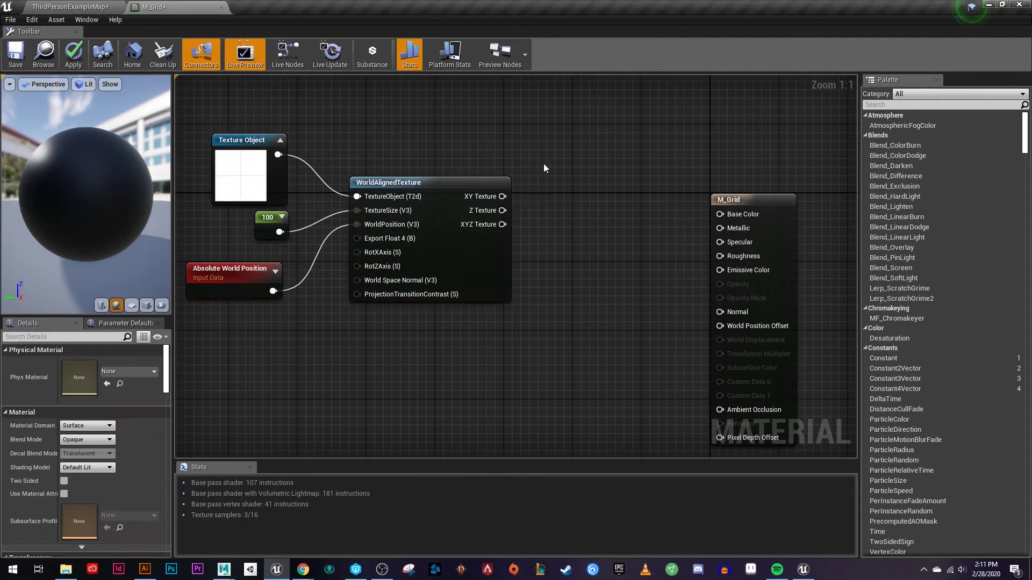
pyautogui.moveTo(567, 207); pyautogui.dragTo(578, 225, button='right')
pyautogui.moveTo(505, 237); pyautogui.dragTo(727, 225)
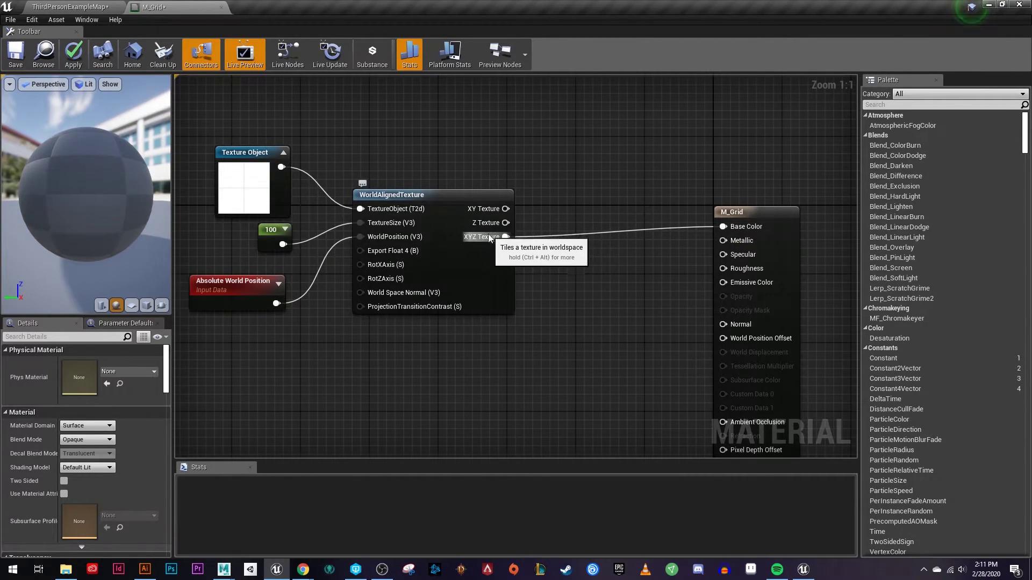
# - Check the grid on the preview sphere from another angle and save the M_Grid material
pyautogui.moveTo(595, 264); pyautogui.dragTo(552, 257, button='right')
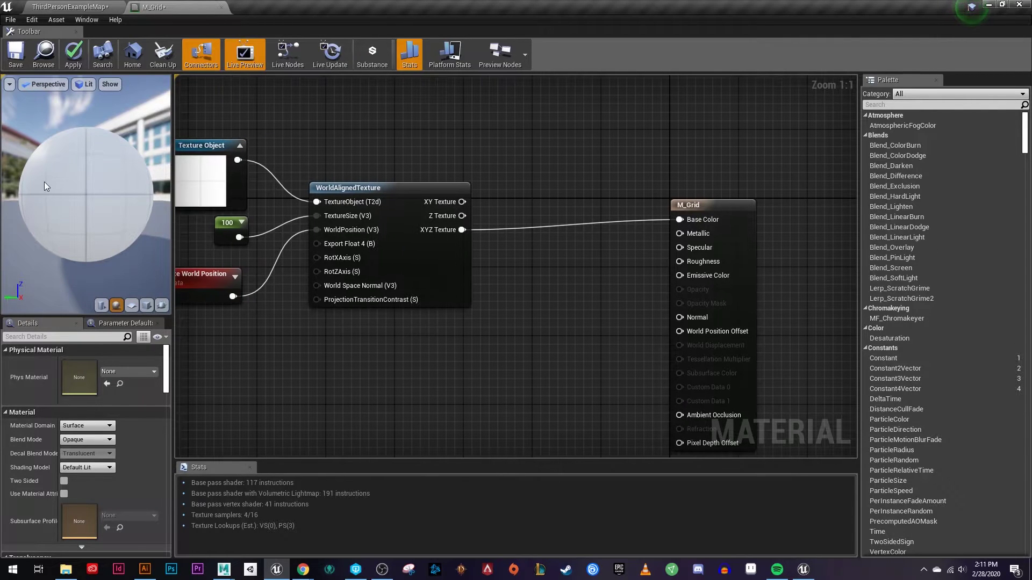
pyautogui.moveTo(46, 183)
pyautogui.mouseDown()
pyautogui.moveTo(140, 188)
pyautogui.moveTo(43, 177)
pyautogui.mouseUp()
pyautogui.click(15, 54)
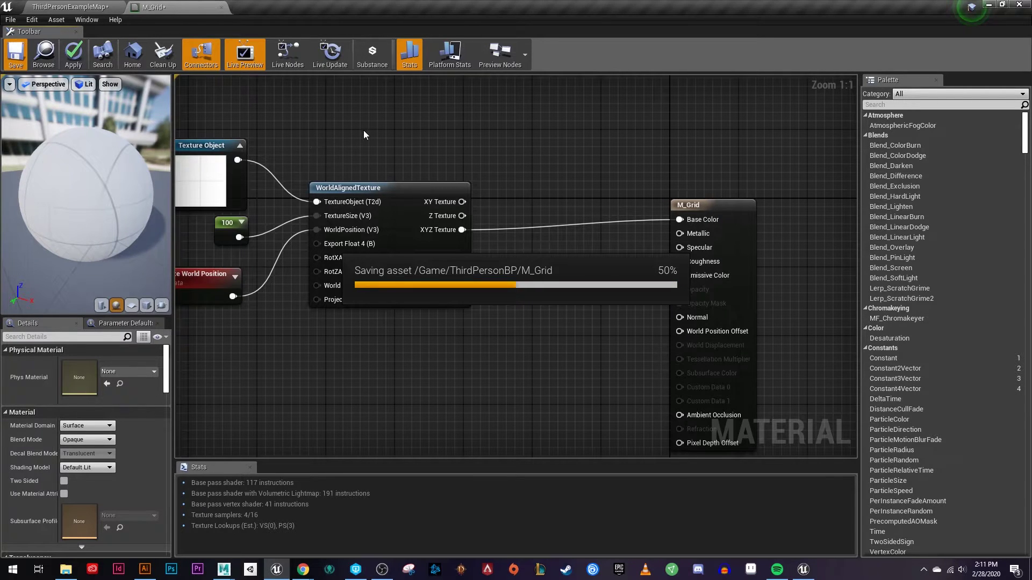
# - Add a Multiply node between the WorldAlignedTexture node and the main material node
pyautogui.moveTo(384, 143); pyautogui.dragTo(439, 135, button='right')
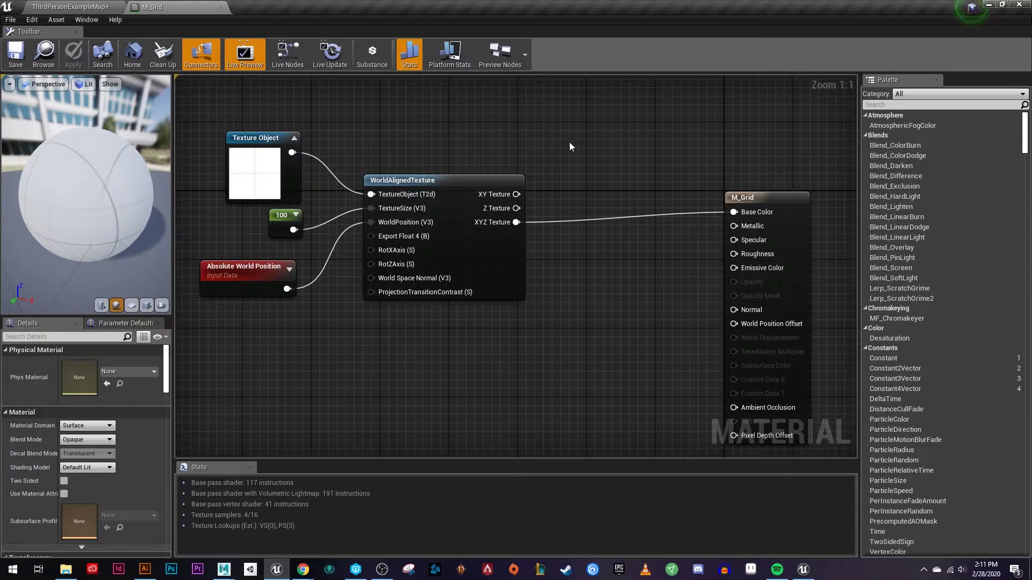
pyautogui.moveTo(565, 145); pyautogui.dragTo(587, 147, button='right')
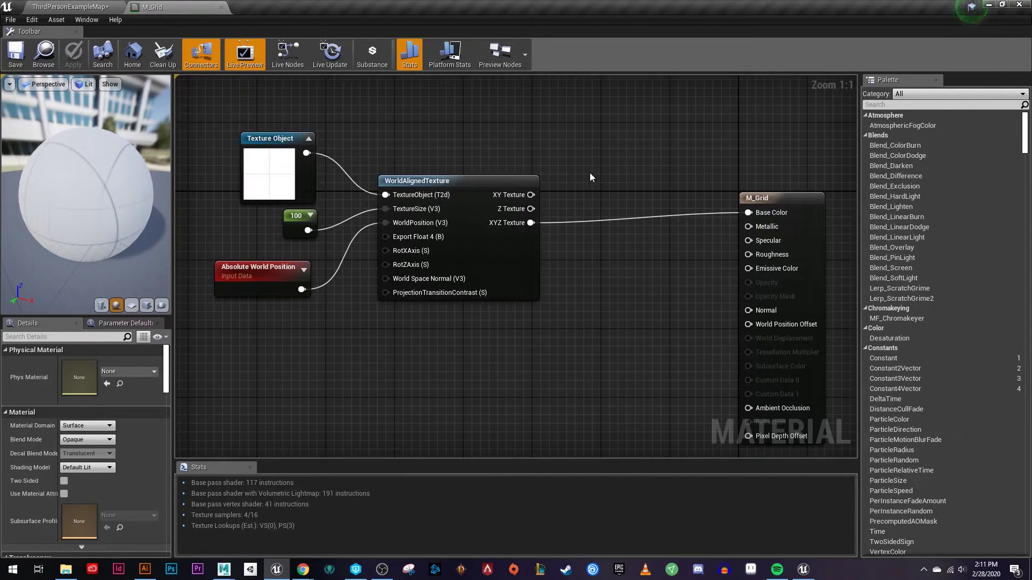
pyautogui.rightClick(603, 241)
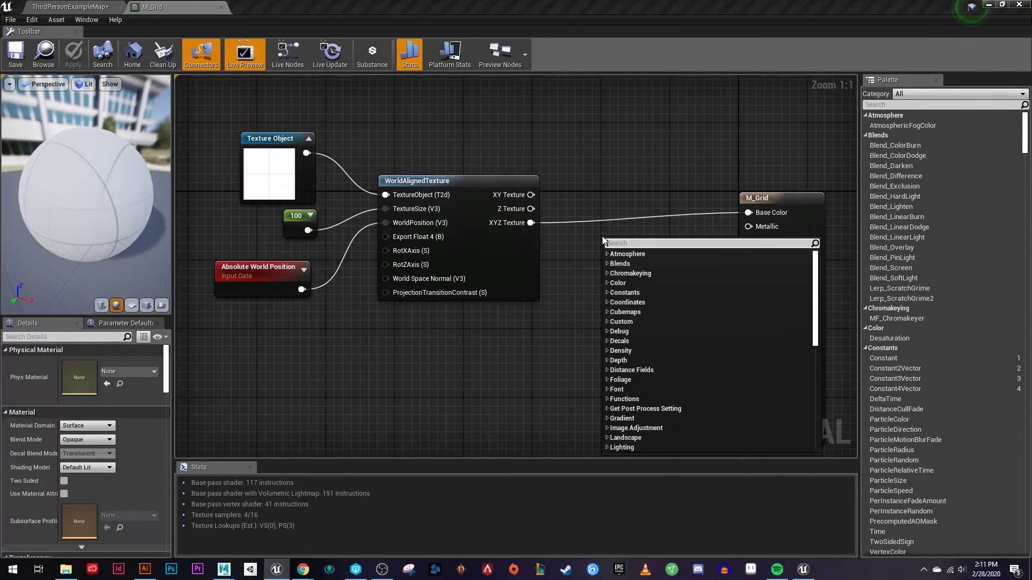
pyautogui.write('multip')
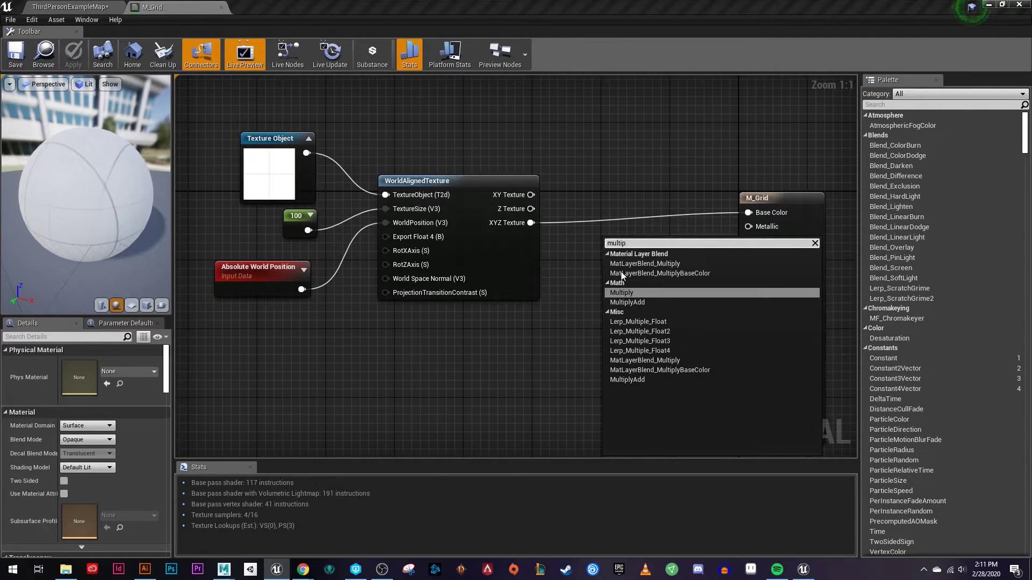
pyautogui.click(640, 293)
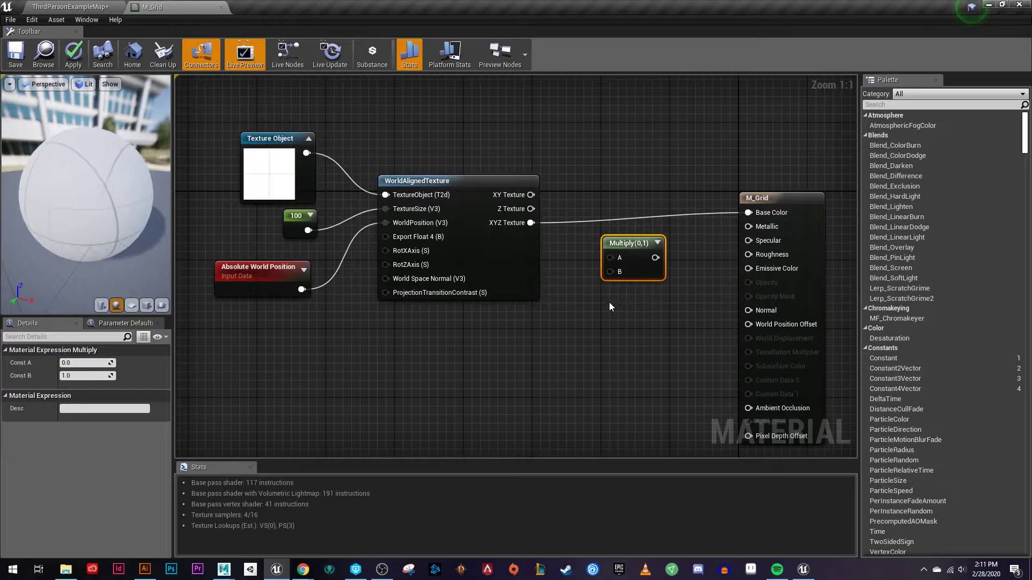
pyautogui.press('m')
pyautogui.click(605, 305)
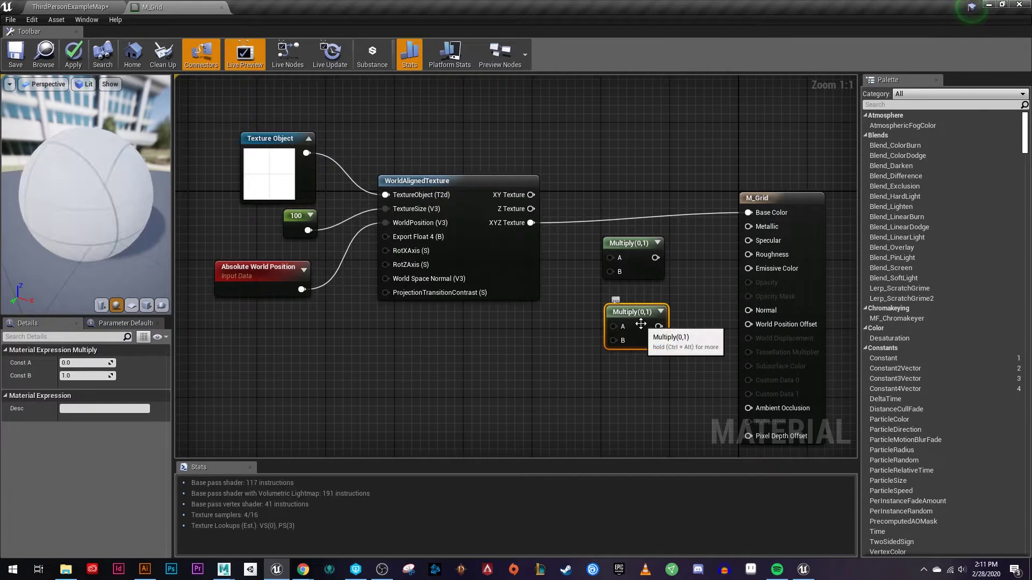
pyautogui.press('Delete')
# - Position the Multiply node in line with the Base Color connection and connect XYZ Texture to its A input
pyautogui.moveTo(645, 241); pyautogui.dragTo(638, 168)
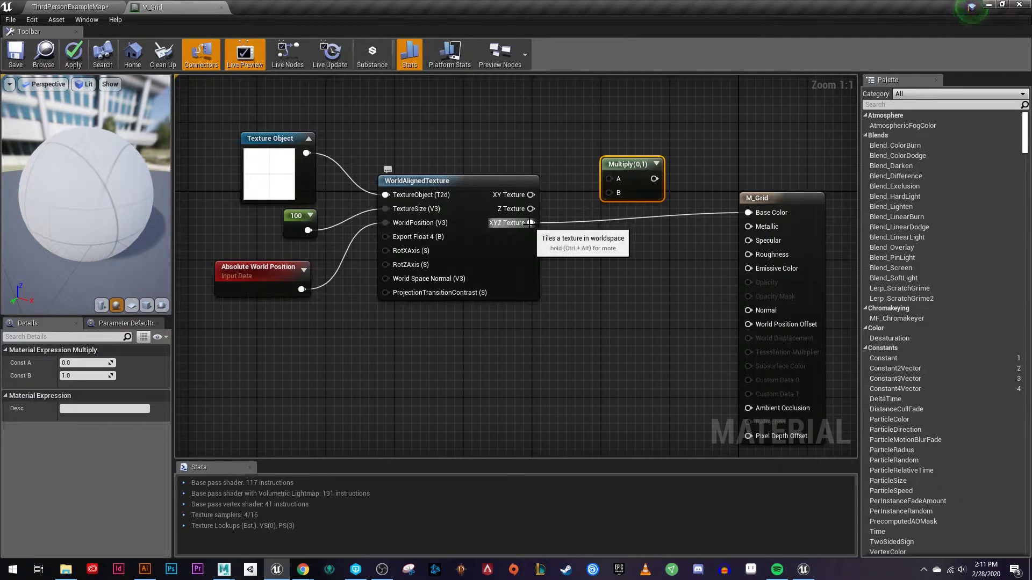
pyautogui.moveTo(588, 217); pyautogui.dragTo(548, 268, button='right')
pyautogui.moveTo(585, 212); pyautogui.dragTo(591, 275)
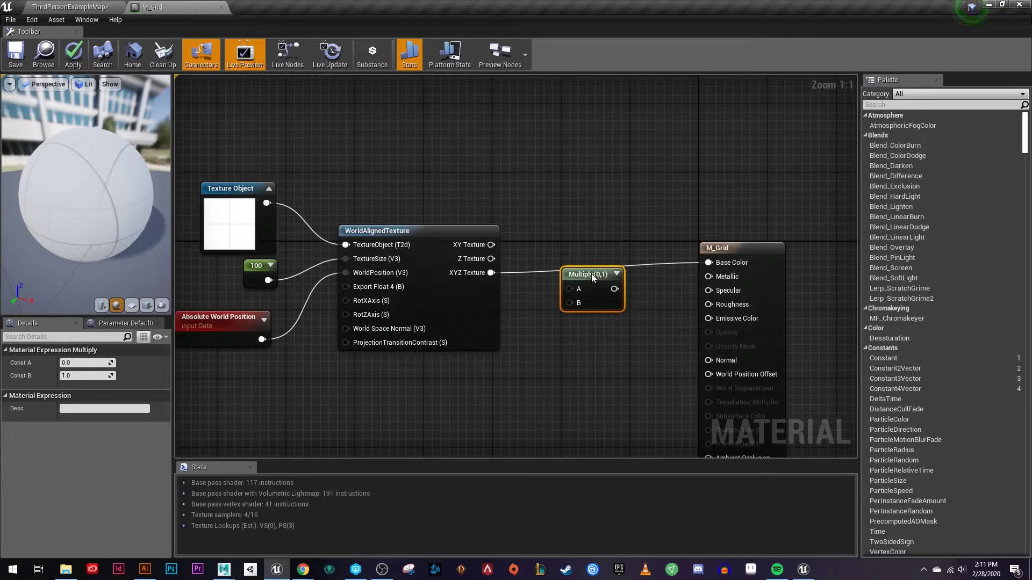
pyautogui.moveTo(491, 272); pyautogui.dragTo(580, 291)
# - Add a VectorParameter node below the Multiply node and name it Color
pyautogui.moveTo(491, 394); pyautogui.dragTo(521, 320, button='right')
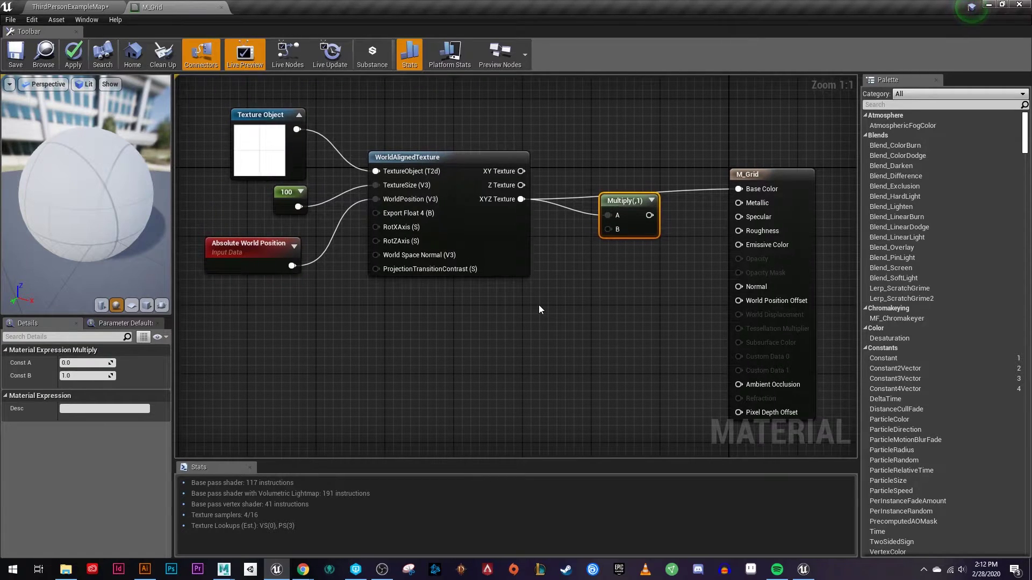
pyautogui.rightClick(538, 305)
pyautogui.write('vector')
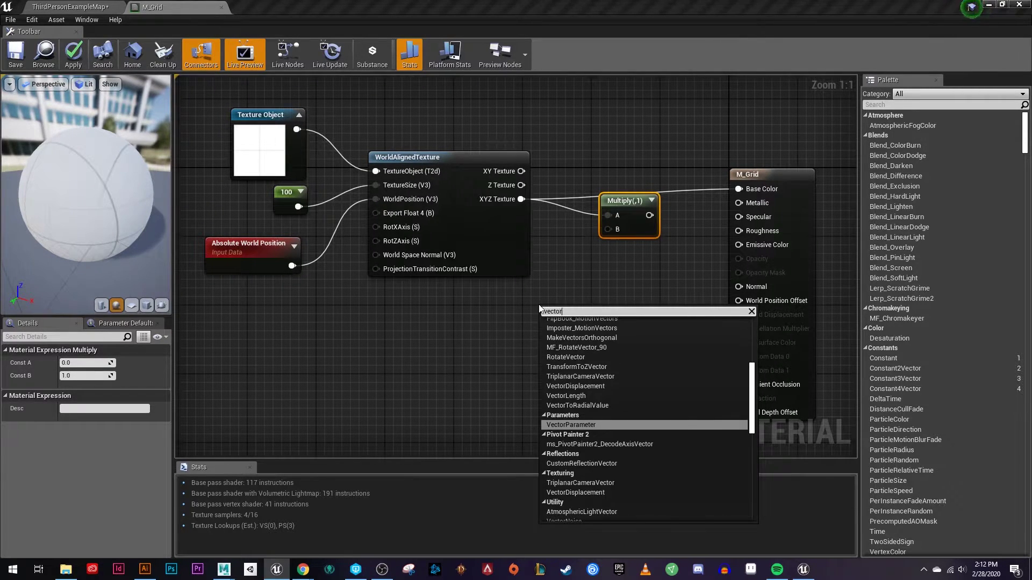
pyautogui.click(569, 424)
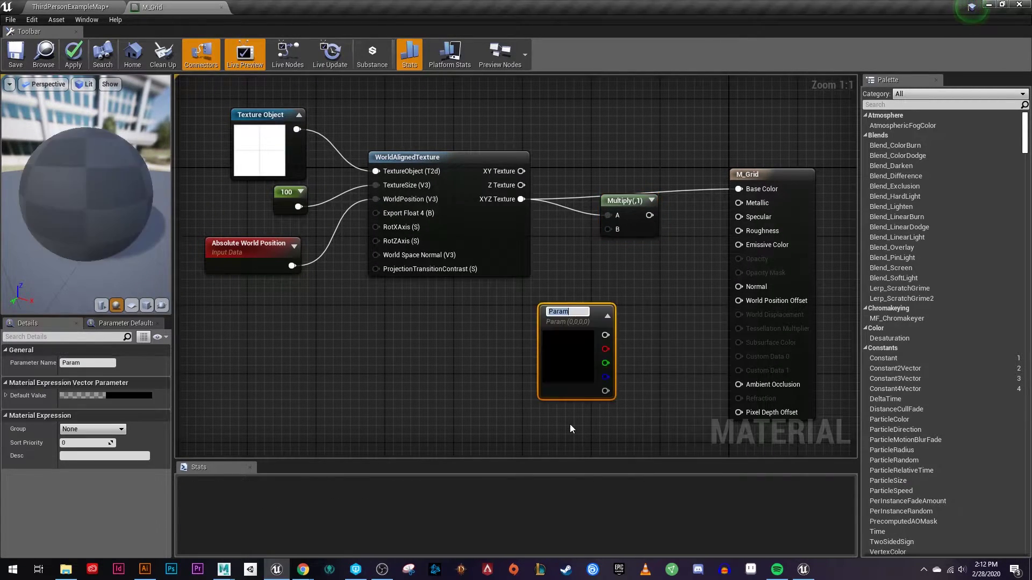
pyautogui.write('Color')
pyautogui.press('Return')
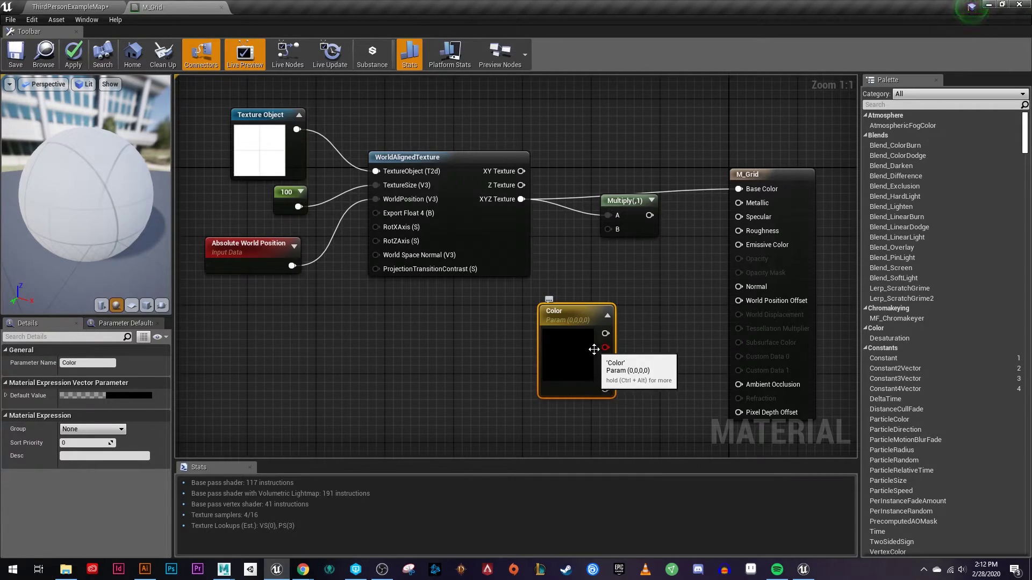
# - Connect the Color parameter to Multiply's B input and Multiply's output to Base Color, placing the Color node below WorldAlignedTexture
pyautogui.moveTo(589, 313); pyautogui.dragTo(580, 287)
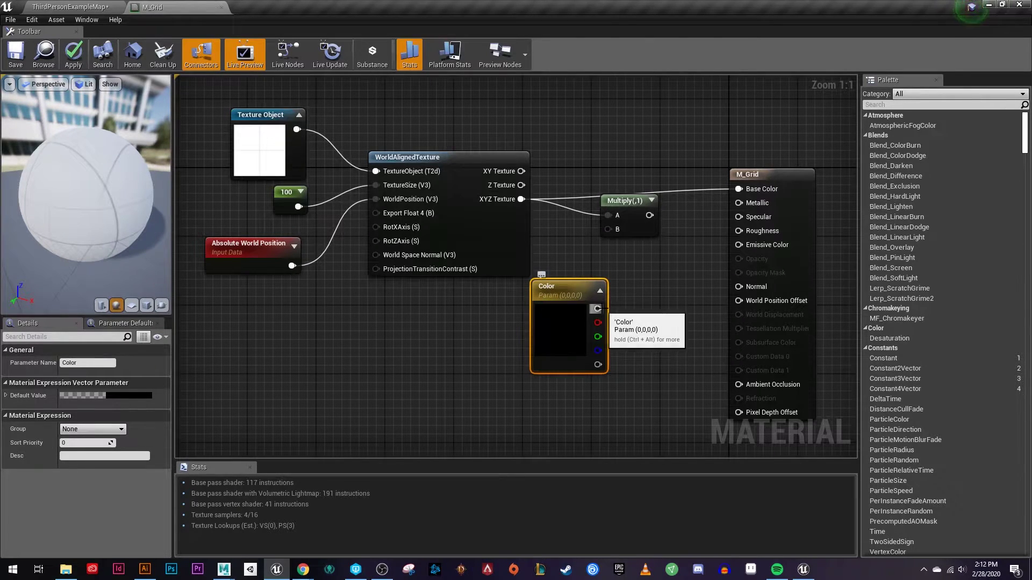
pyautogui.moveTo(597, 309); pyautogui.dragTo(611, 229)
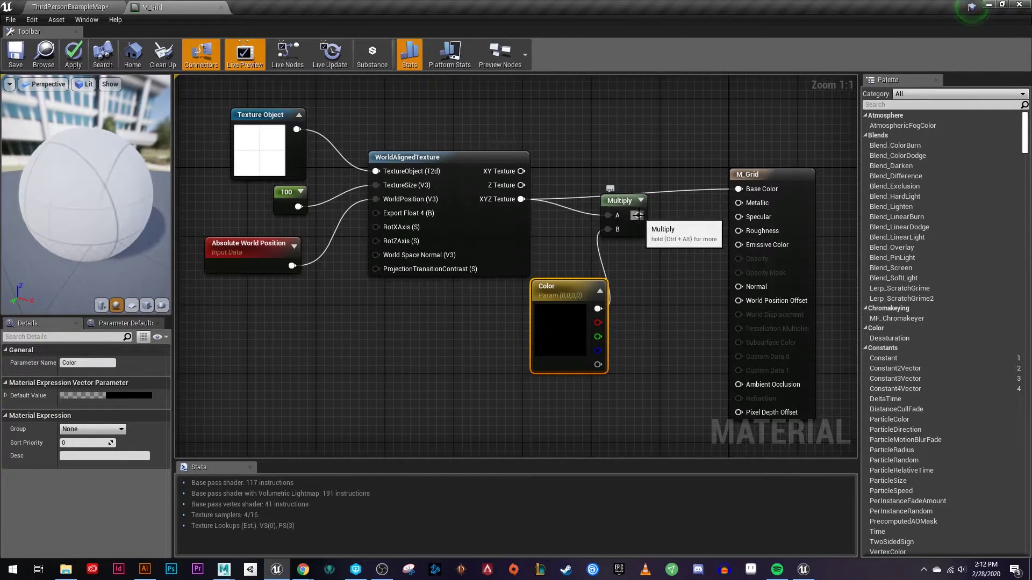
pyautogui.moveTo(638, 215); pyautogui.dragTo(745, 191)
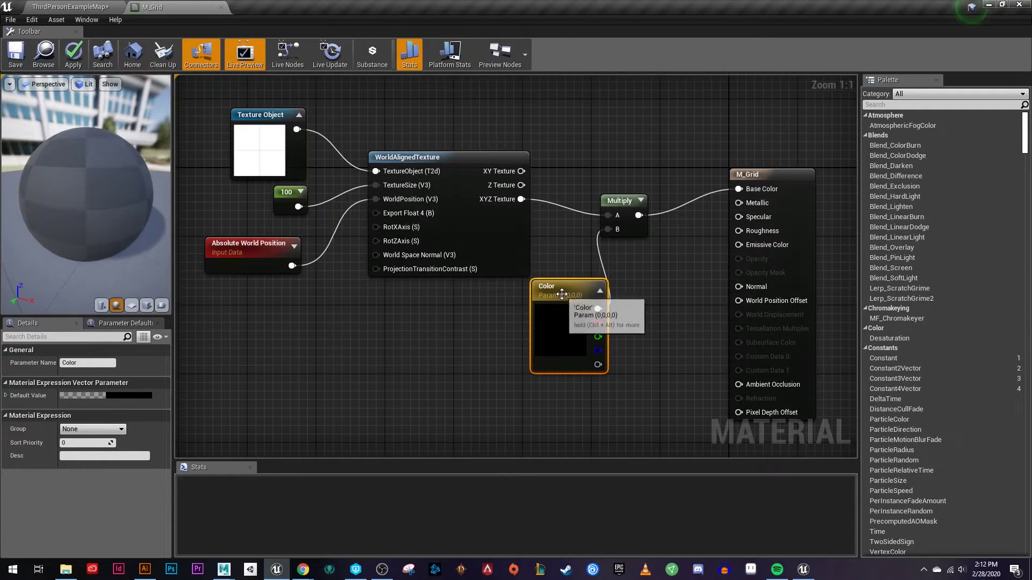
pyautogui.moveTo(568, 290); pyautogui.dragTo(590, 308, button='right')
pyautogui.moveTo(590, 308); pyautogui.dragTo(556, 316)
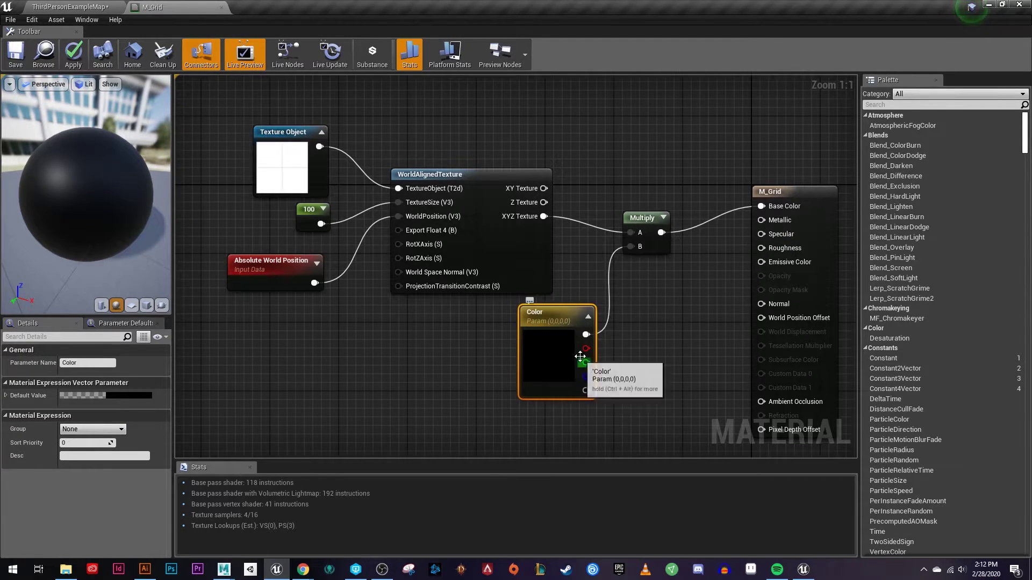
pyautogui.moveTo(572, 307); pyautogui.dragTo(568, 279, button='right')
# - Set the Color parameter's default value to a light grey with R, G and B at 0.5833333, and inspect the preview sphere
pyautogui.click(119, 395)
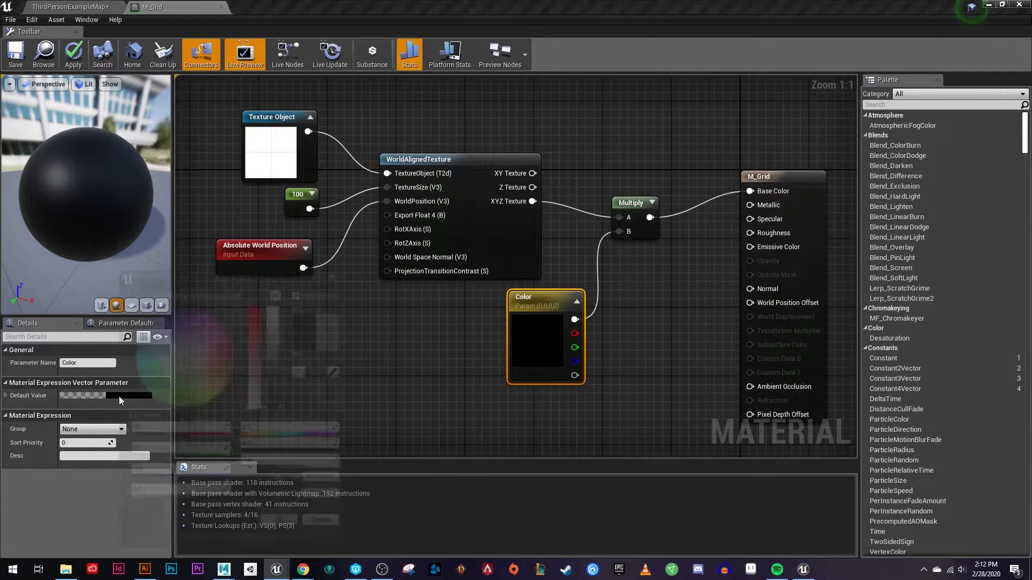
pyautogui.moveTo(114, 198); pyautogui.dragTo(112, 200)
pyautogui.moveTo(279, 392); pyautogui.dragTo(284, 353)
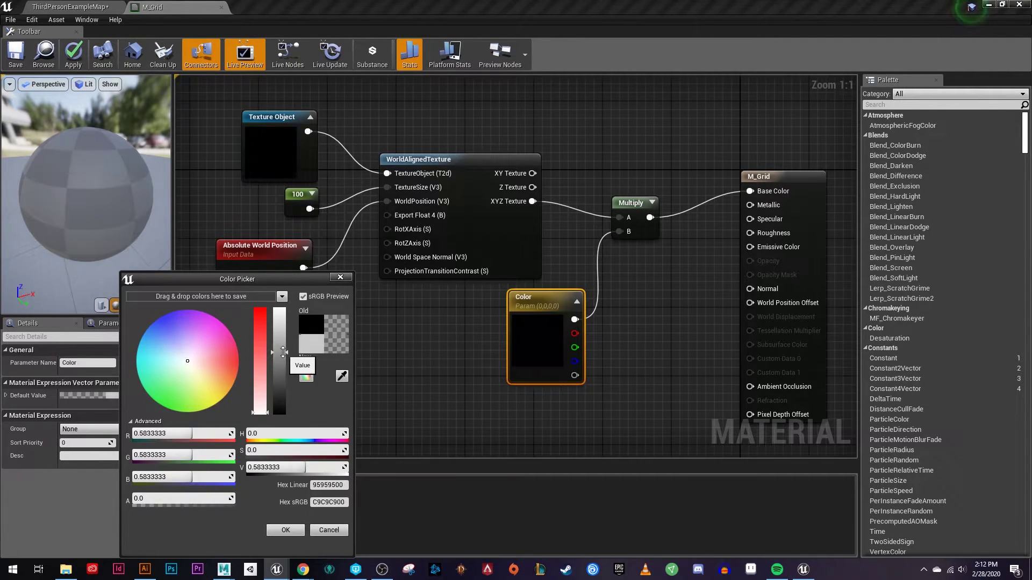
pyautogui.click(285, 530)
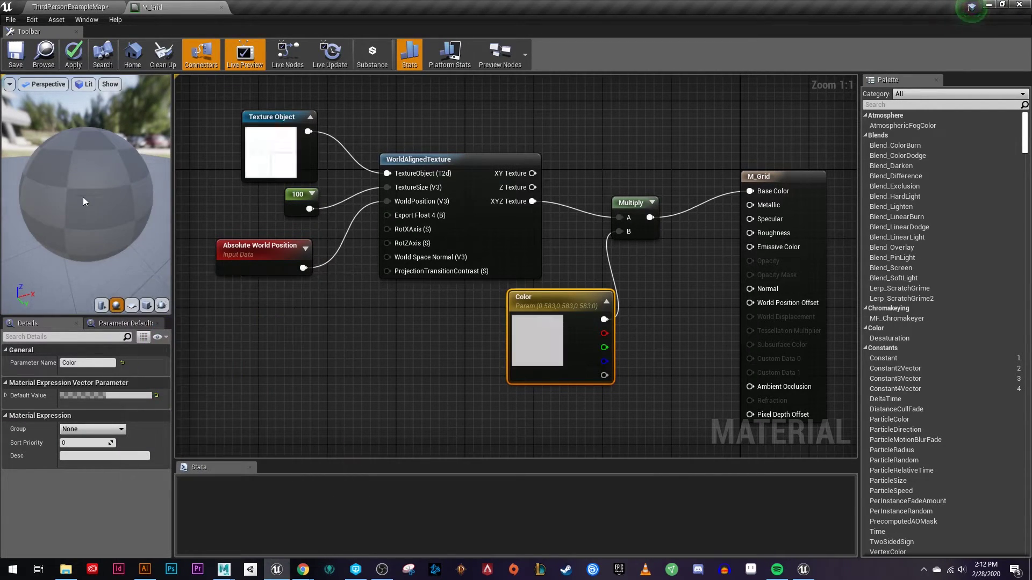
pyautogui.moveTo(86, 207); pyautogui.dragTo(140, 175)
pyautogui.moveTo(78, 184); pyautogui.dragTo(78, 184)
pyautogui.moveTo(621, 321); pyautogui.dragTo(500, 297, button='right')
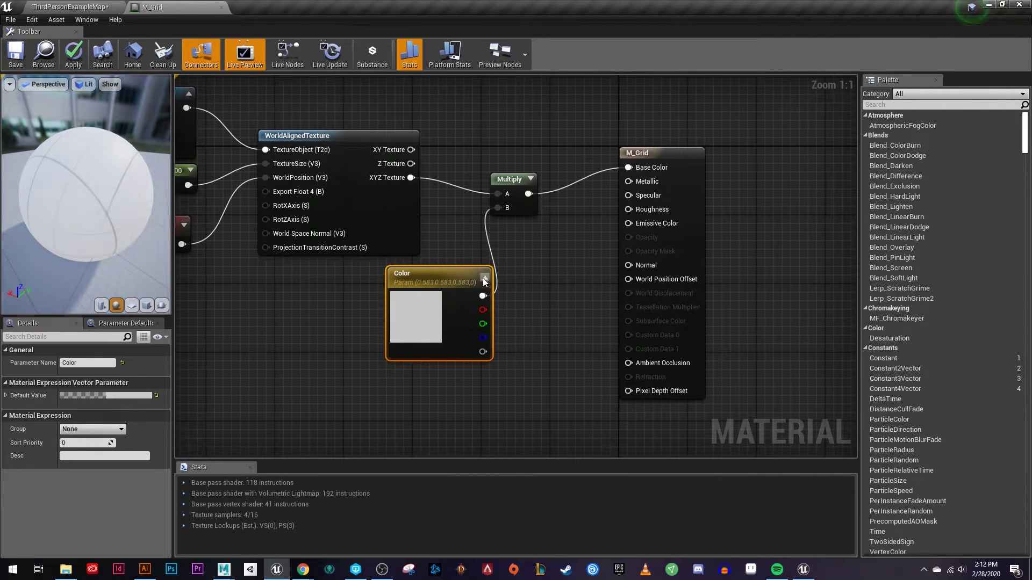
pyautogui.click(520, 290)
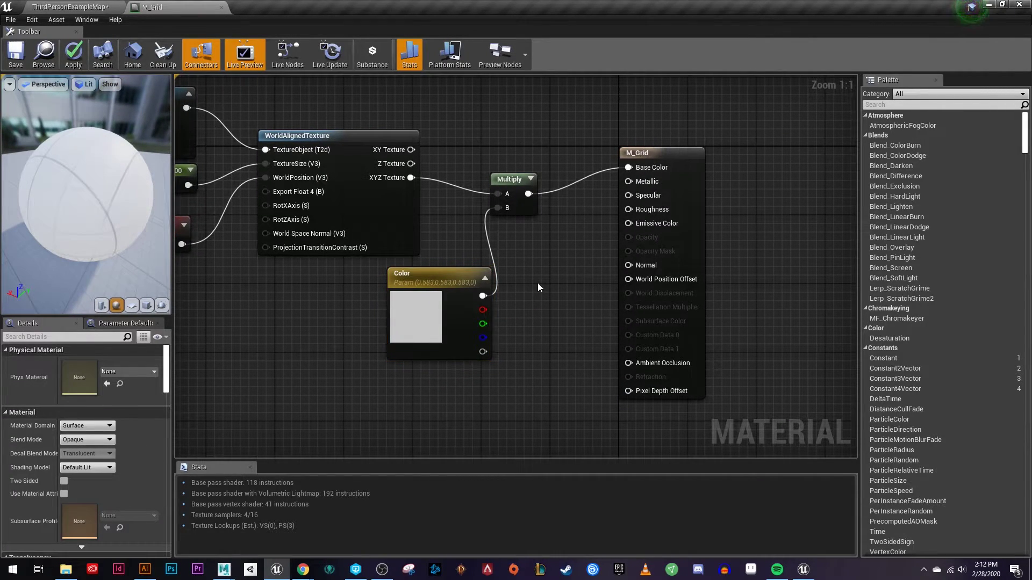
# - Add a Constant node with value 0, connect it to the material's Roughness input, and inspect the preview sphere's reflections
pyautogui.click(537, 280)
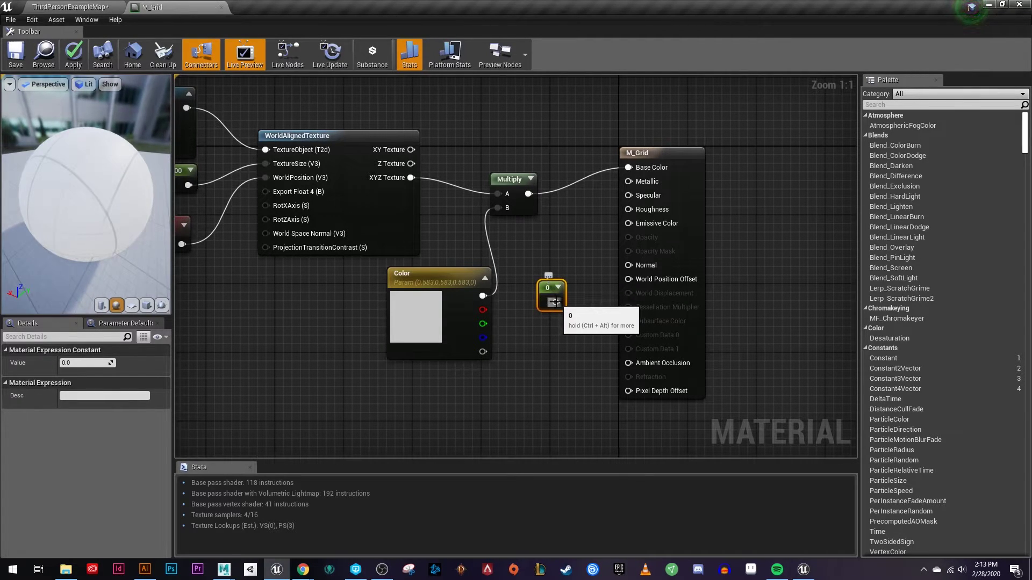
pyautogui.moveTo(555, 302); pyautogui.dragTo(551, 253)
pyautogui.moveTo(144, 211)
pyautogui.mouseDown()
pyautogui.moveTo(86, 204)
pyautogui.moveTo(141, 199)
pyautogui.mouseUp()
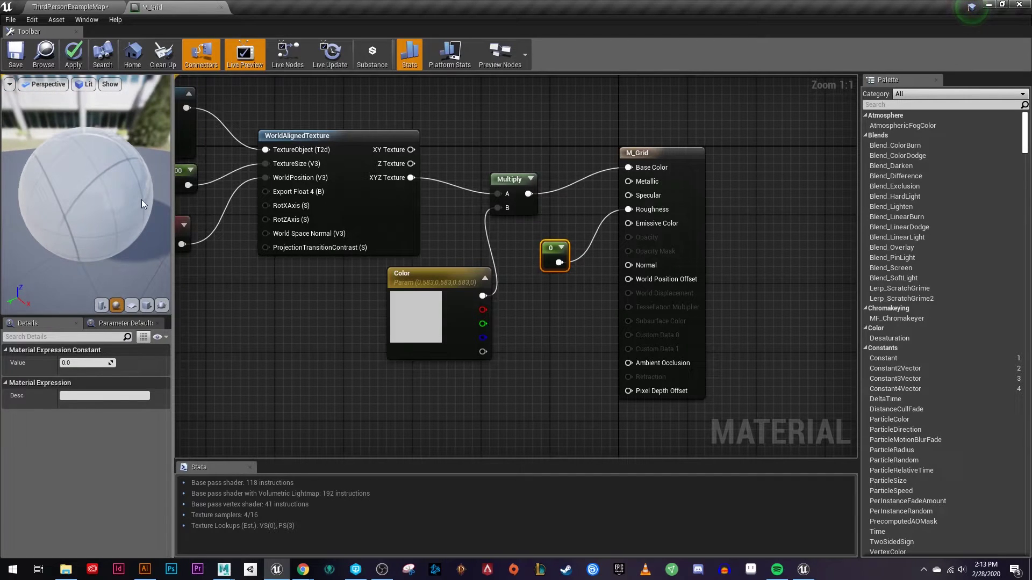
# - Convert the constant feeding Roughness into a parameter named Roughness
pyautogui.rightClick(549, 248)
pyautogui.click(587, 256)
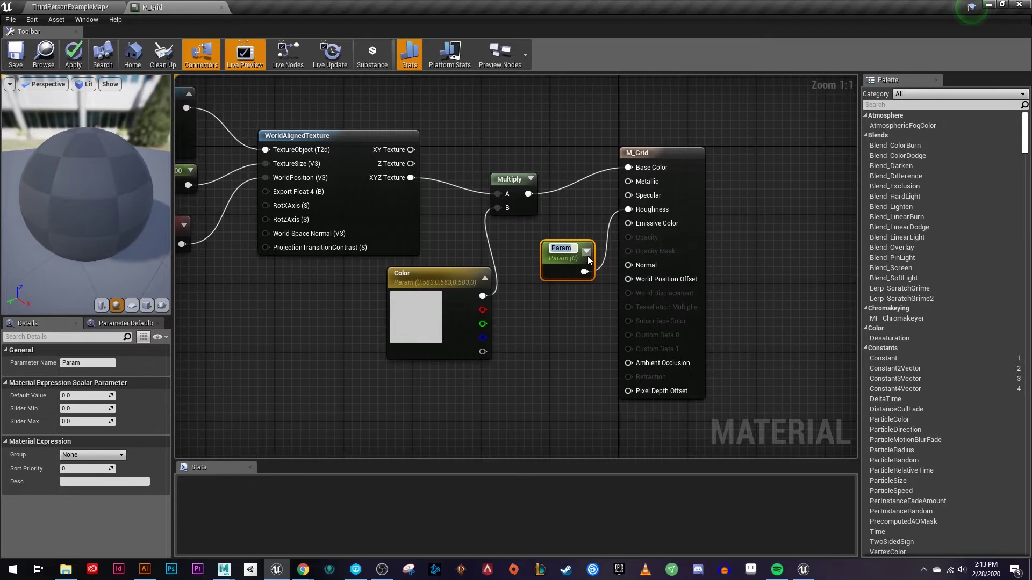
pyautogui.write('Roughness')
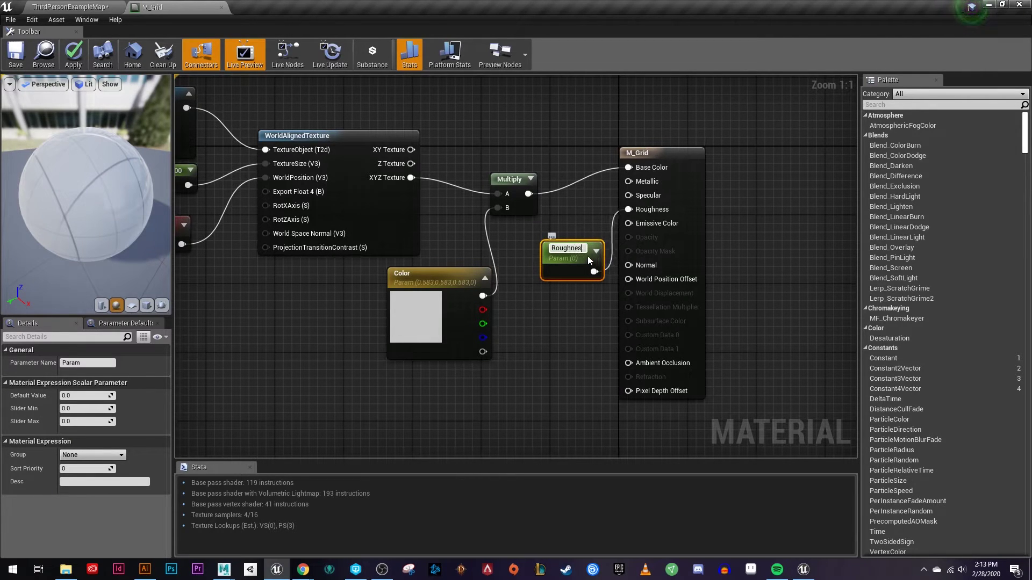
pyautogui.press('Return')
# - Tidy the graph by placing the Roughness node just below Multiply and the Color node beneath WorldAlignedTexture
pyautogui.moveTo(578, 248); pyautogui.dragTo(552, 240)
pyautogui.moveTo(417, 282); pyautogui.dragTo(338, 282)
pyautogui.moveTo(495, 228); pyautogui.dragTo(527, 257, button='right')
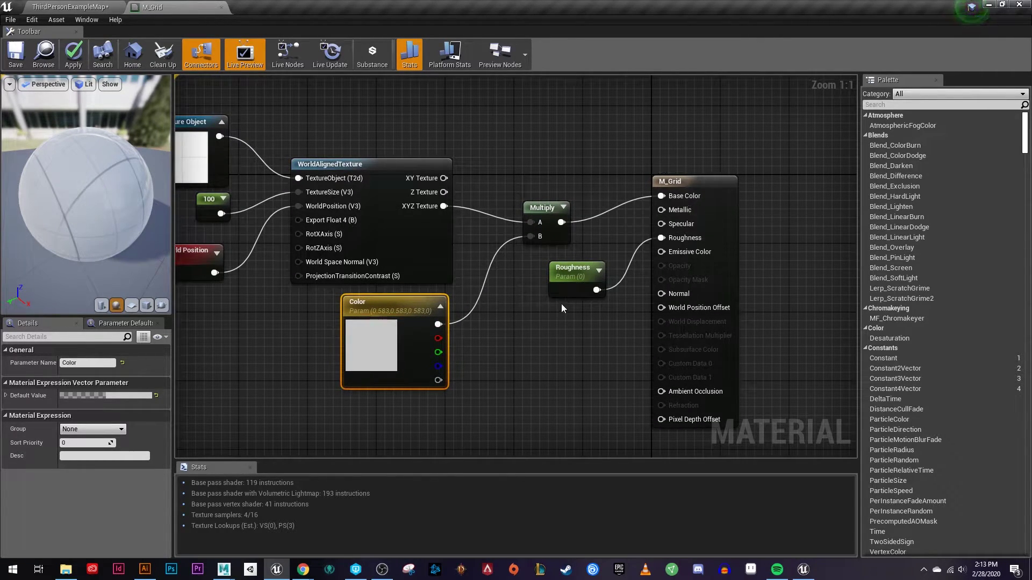
pyautogui.moveTo(592, 322); pyautogui.dragTo(629, 327, button='right')
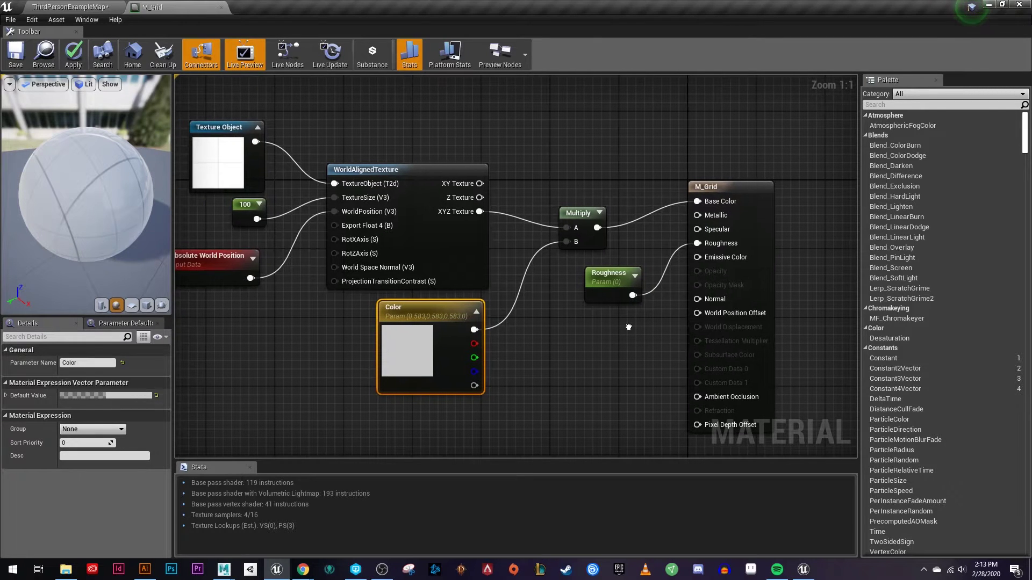
# - Delete the spare constant node placed below Roughness and save the M_Grid material
pyautogui.click(596, 338)
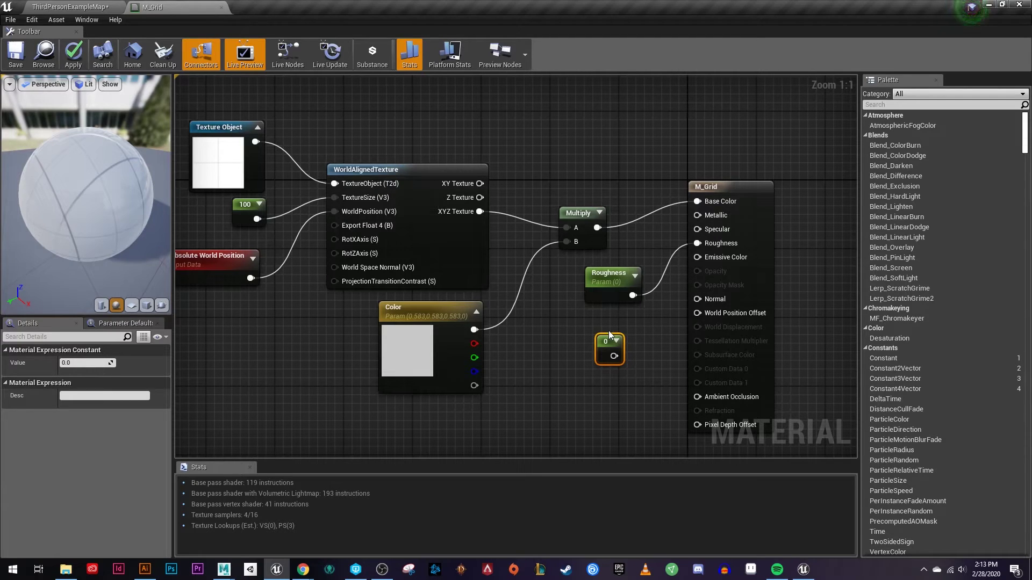
pyautogui.press('Delete')
pyautogui.moveTo(541, 200); pyautogui.dragTo(577, 196, button='right')
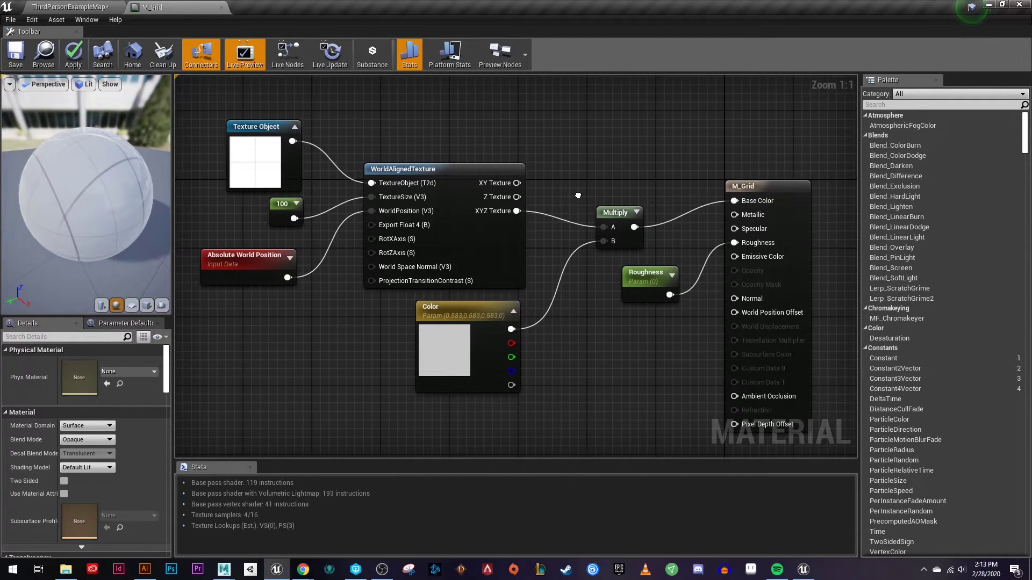
pyautogui.moveTo(600, 317); pyautogui.dragTo(595, 306, button='right')
pyautogui.click(18, 60)
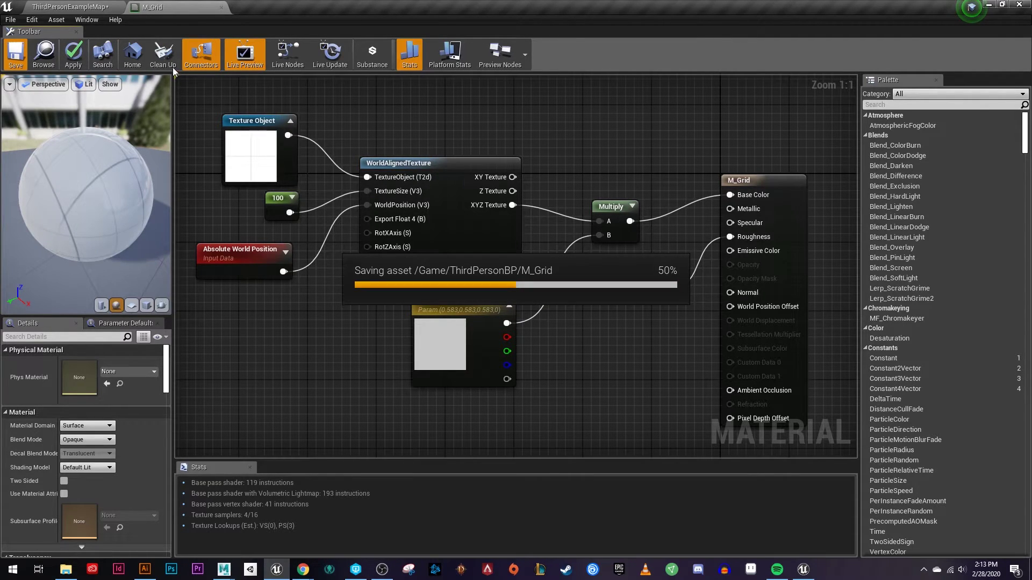
# - Return to the ThirdPersonExampleMap level, apply M_Grid to the floor, and inspect the grid up close
pyautogui.click(70, 7)
pyautogui.press('s')
pyautogui.moveTo(497, 204); pyautogui.dragTo(497, 183, button='right')
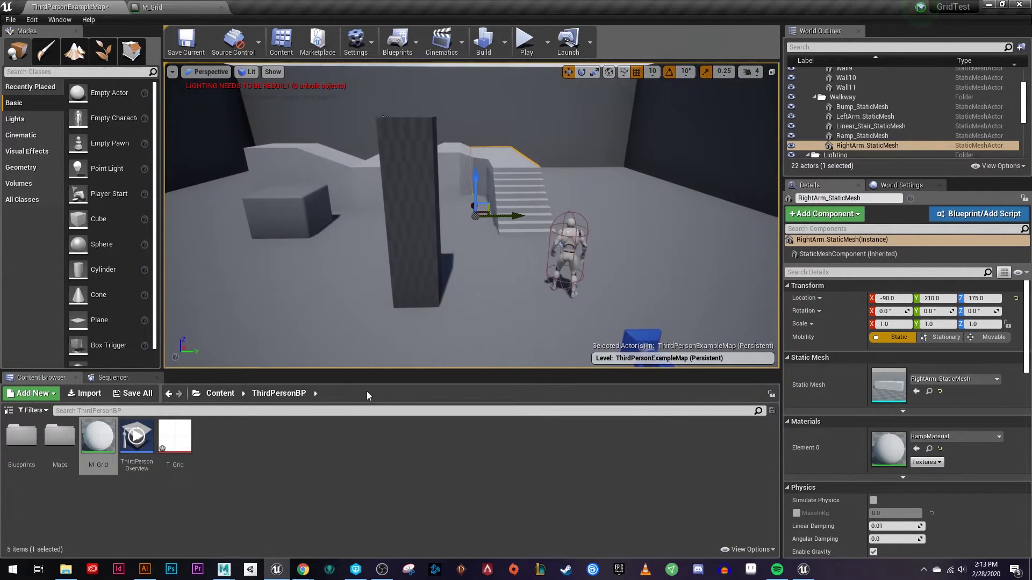
pyautogui.moveTo(106, 442); pyautogui.dragTo(507, 288)
pyautogui.moveTo(507, 288); pyautogui.dragTo(540, 300, button='right')
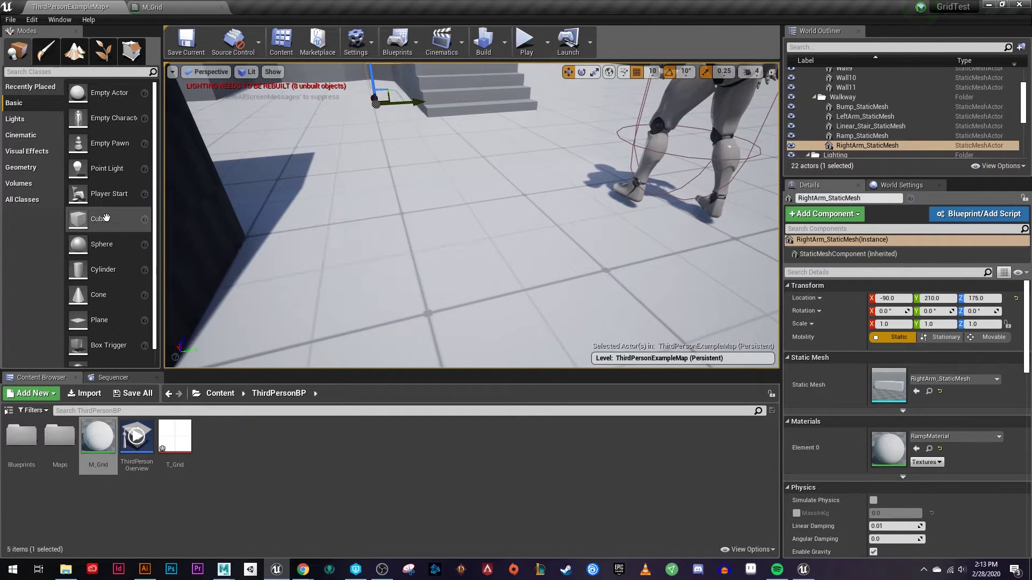
# - Place a new cube on the floor between the dark pillar and the mannequin and assign M_Grid to it
pyautogui.moveTo(114, 222); pyautogui.dragTo(487, 237)
pyautogui.moveTo(484, 237); pyautogui.dragTo(607, 226, button='right')
pyautogui.moveTo(487, 214); pyautogui.dragTo(461, 256, button='right')
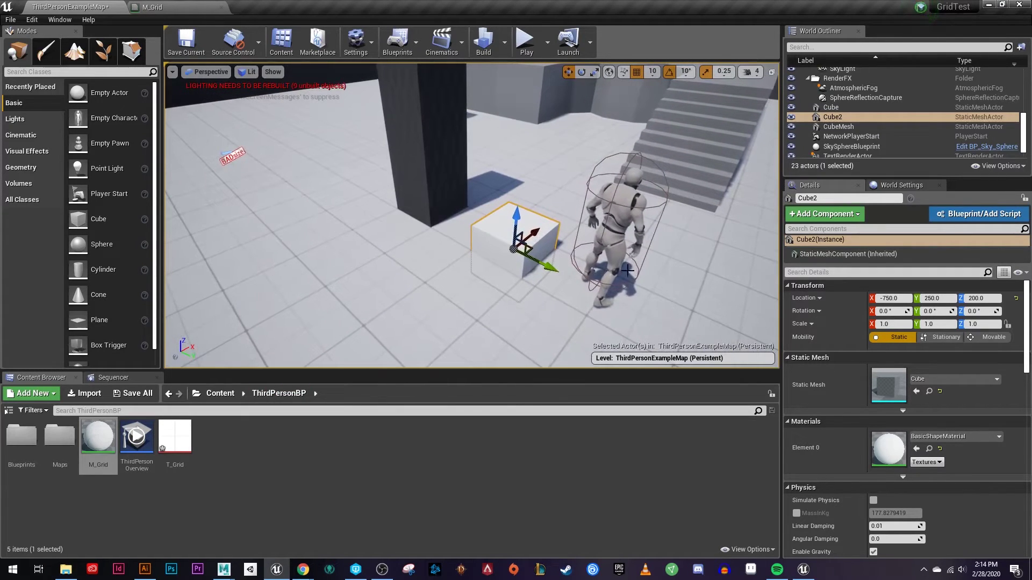
pyautogui.moveTo(99, 436); pyautogui.dragTo(894, 438)
# - Scale the new cube to 4 on all axes and move it to X -700, Y -400, Z 400, then compare it with the pillar
pyautogui.moveTo(463, 215); pyautogui.dragTo(500, 228, button='right')
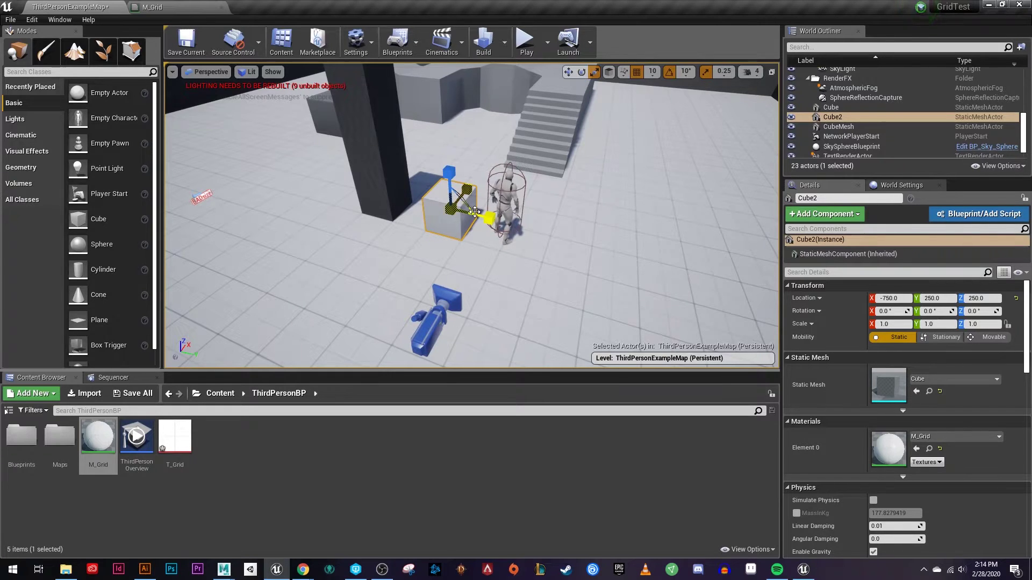
pyautogui.moveTo(450, 209); pyautogui.dragTo(307, 207)
pyautogui.moveTo(306, 208); pyautogui.dragTo(306, 207, button='right')
pyautogui.moveTo(468, 134); pyautogui.dragTo(483, 64)
pyautogui.moveTo(483, 64); pyautogui.dragTo(487, 128, button='right')
pyautogui.moveTo(489, 129); pyautogui.dragTo(510, 127)
pyautogui.moveTo(510, 127); pyautogui.dragTo(553, 70, button='right')
pyautogui.moveTo(451, 288); pyautogui.dragTo(442, 304, button='right')
pyautogui.press('a')
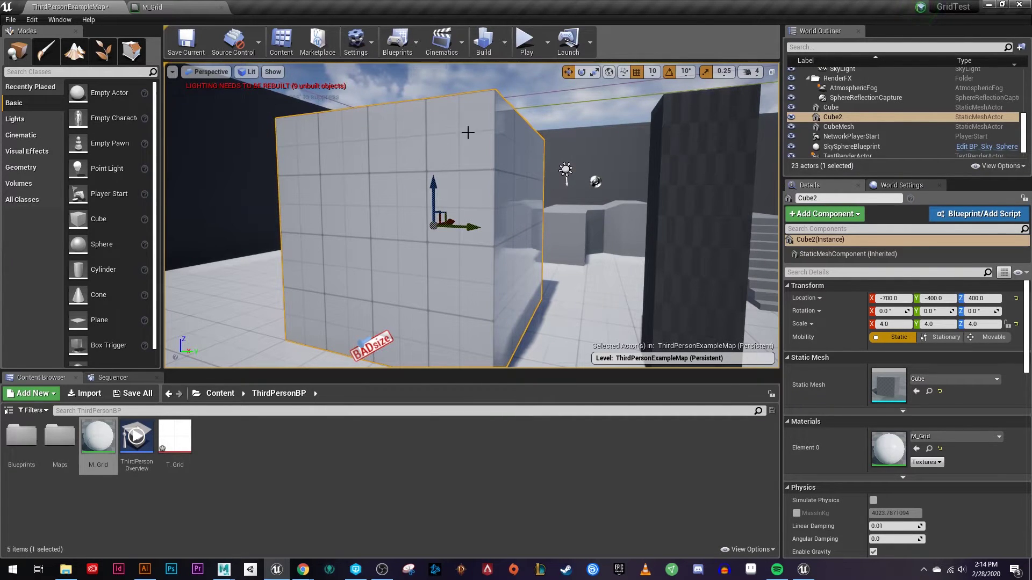
pyautogui.moveTo(465, 125); pyautogui.dragTo(475, 196, button='right')
pyautogui.click(475, 195)
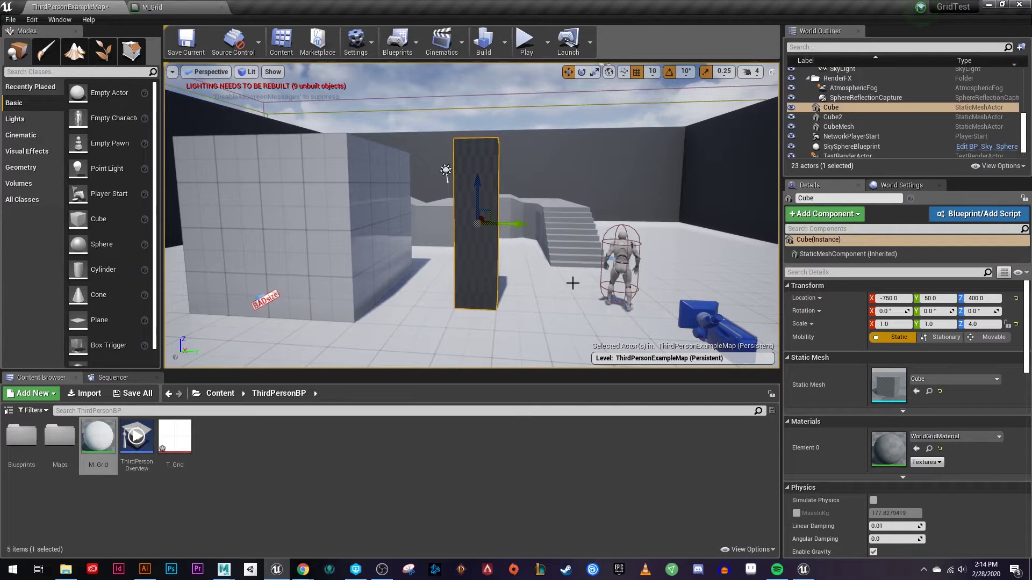
# - Create a material instance of M_Grid named M_Grid_Blue
pyautogui.rightClick(106, 447)
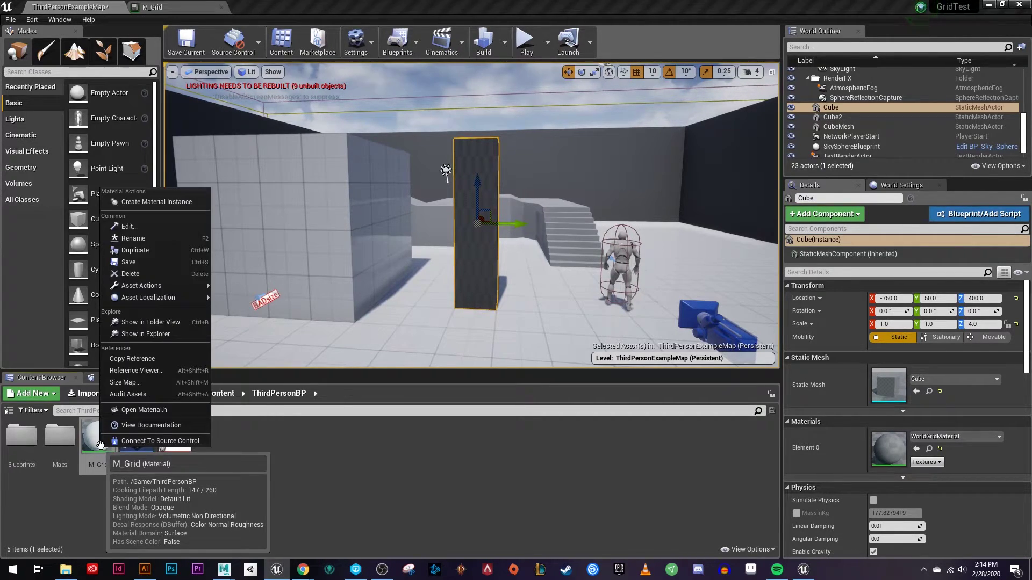
pyautogui.click(156, 202)
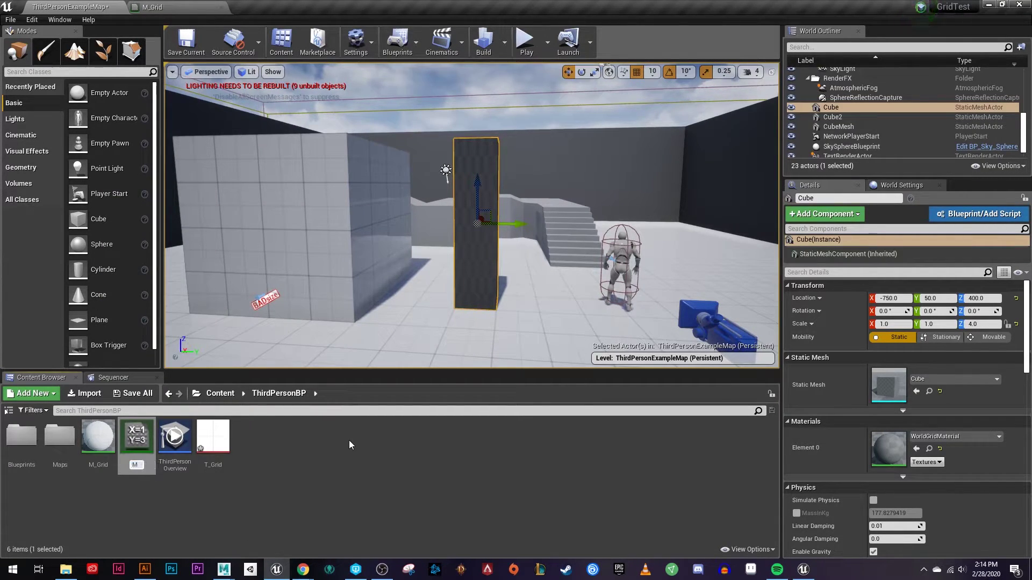
pyautogui.write('M_Grid_')
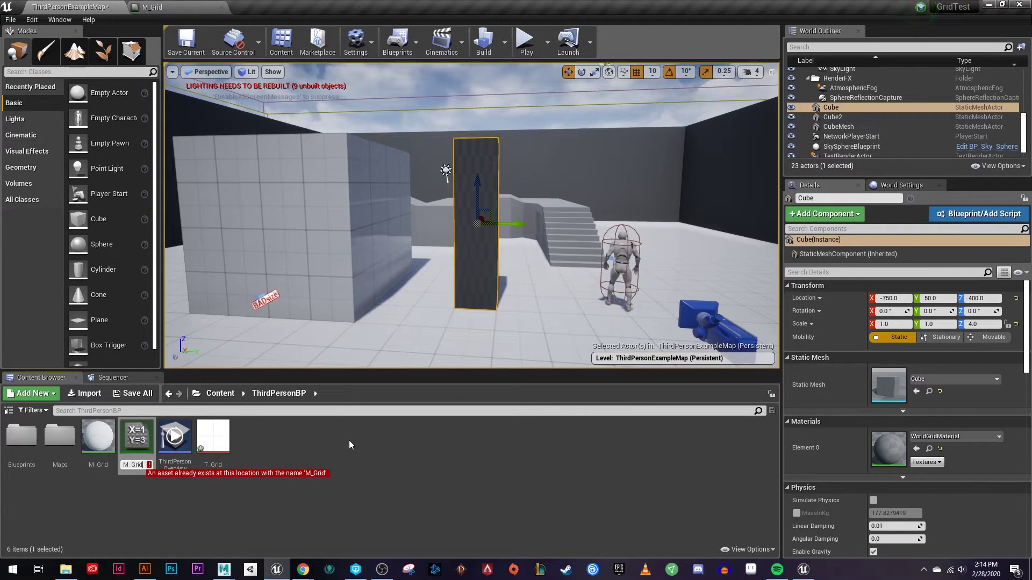
pyautogui.write('Blue')
pyautogui.press('Return')
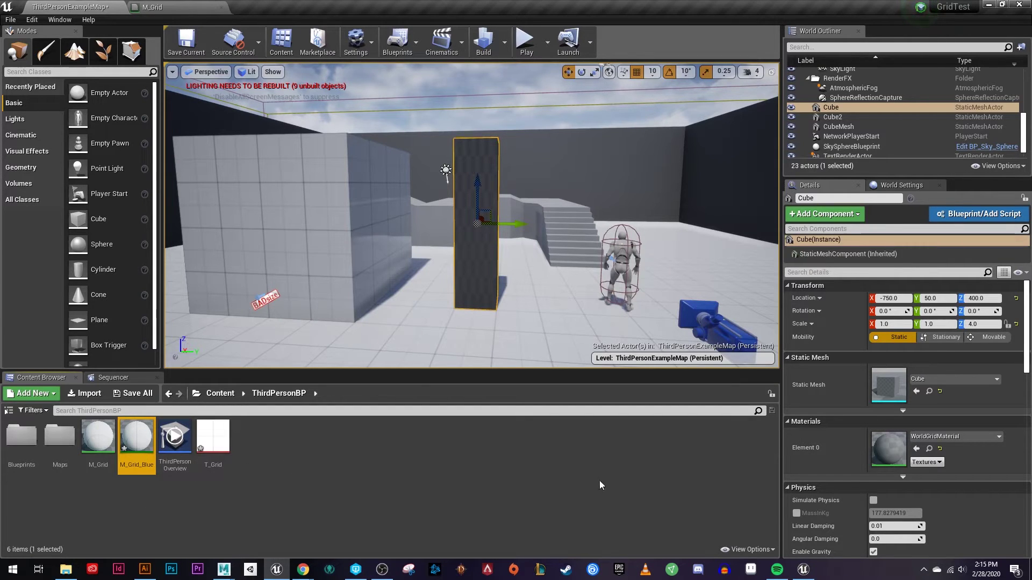
# - Open the M_Grid_Blue instance, enable its Color override, and set the color to a light blue
pyautogui.doubleClick(137, 438)
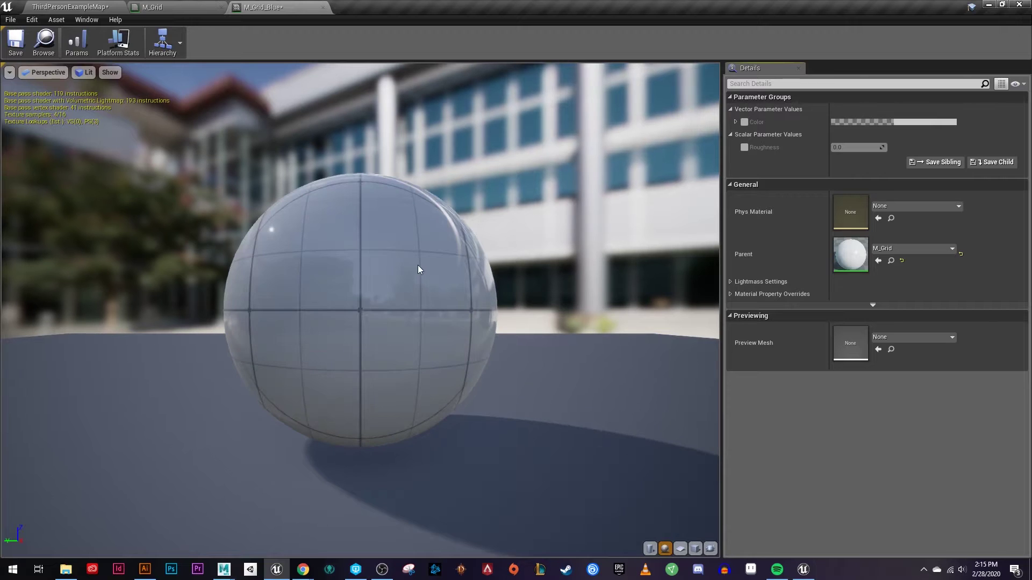
pyautogui.moveTo(417, 265)
pyautogui.mouseDown()
pyautogui.moveTo(494, 253)
pyautogui.moveTo(420, 269)
pyautogui.mouseUp()
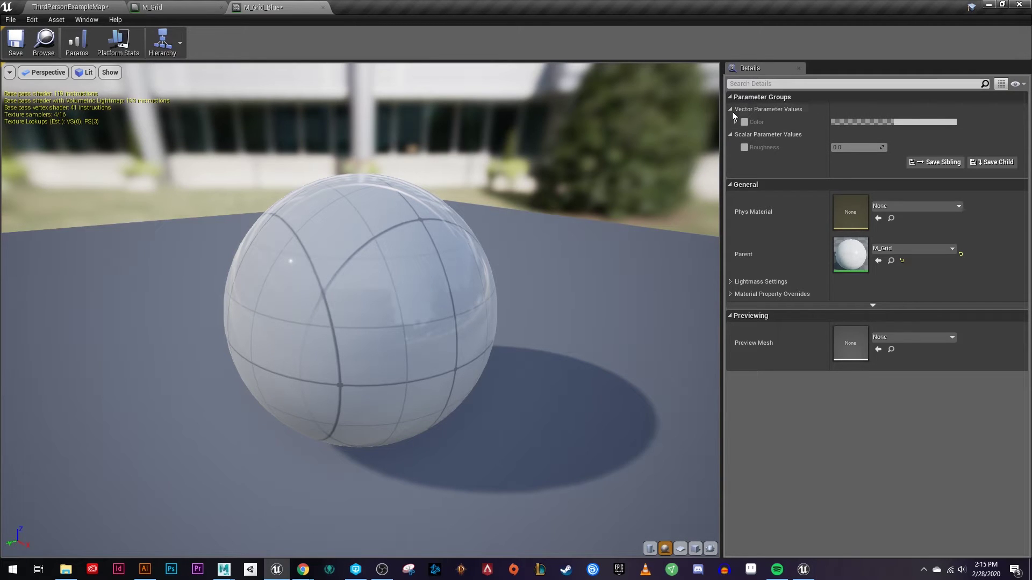
pyautogui.click(745, 122)
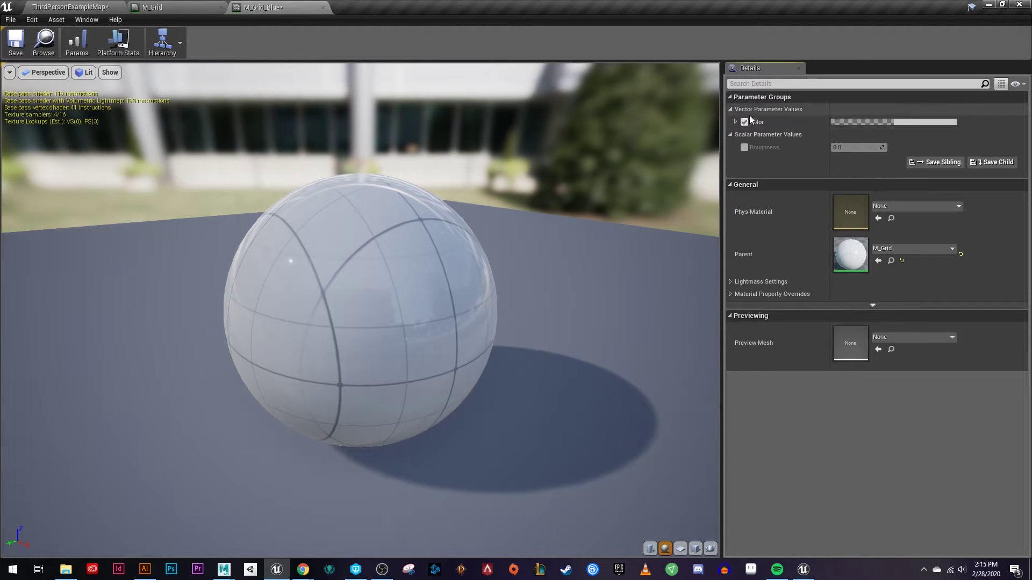
pyautogui.click(919, 123)
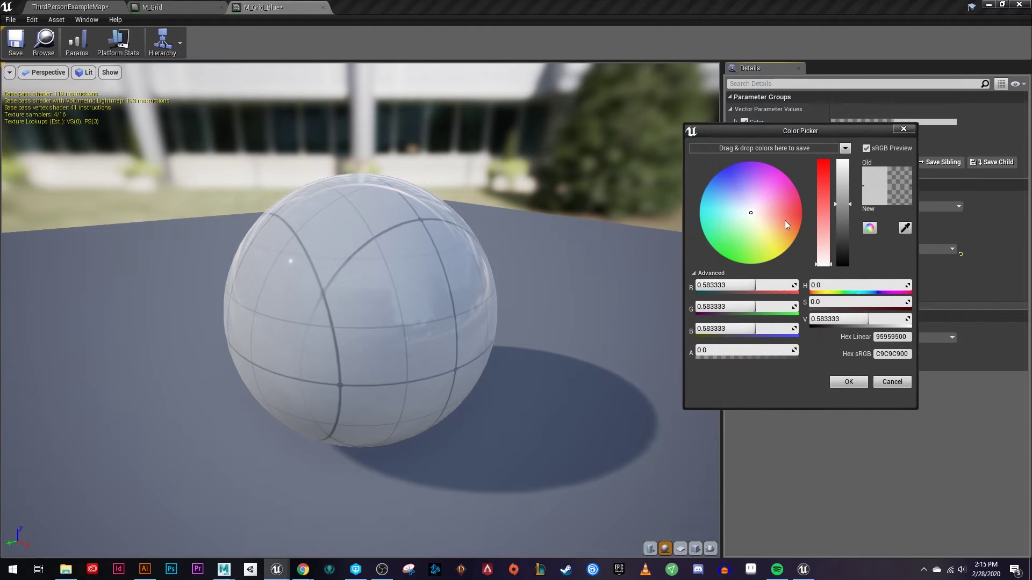
pyautogui.moveTo(747, 232); pyautogui.dragTo(718, 192)
pyautogui.click(847, 380)
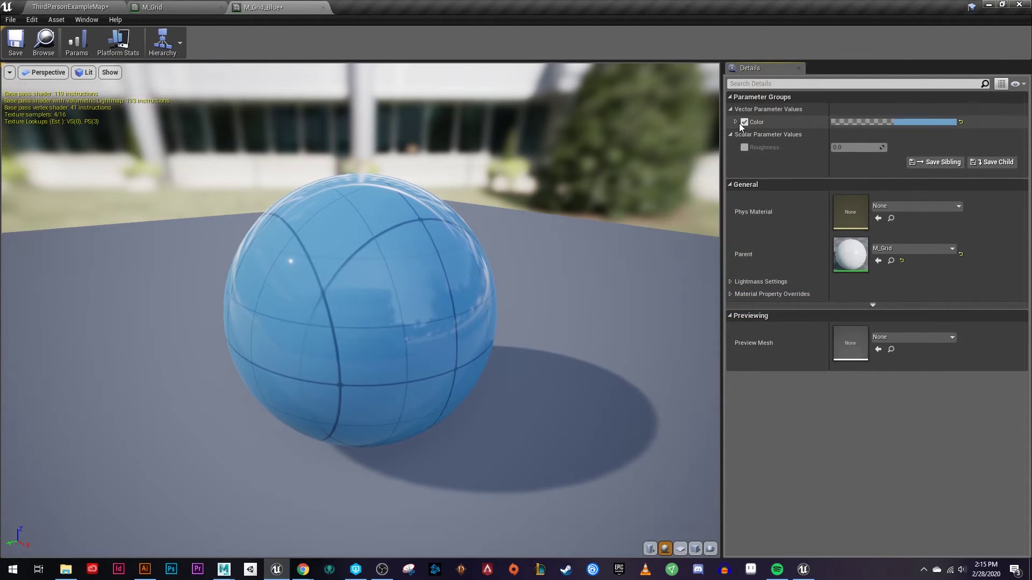
# - Enable the Roughness override on M_Grid_Blue and try the values 0.7 and 0
pyautogui.click(744, 147)
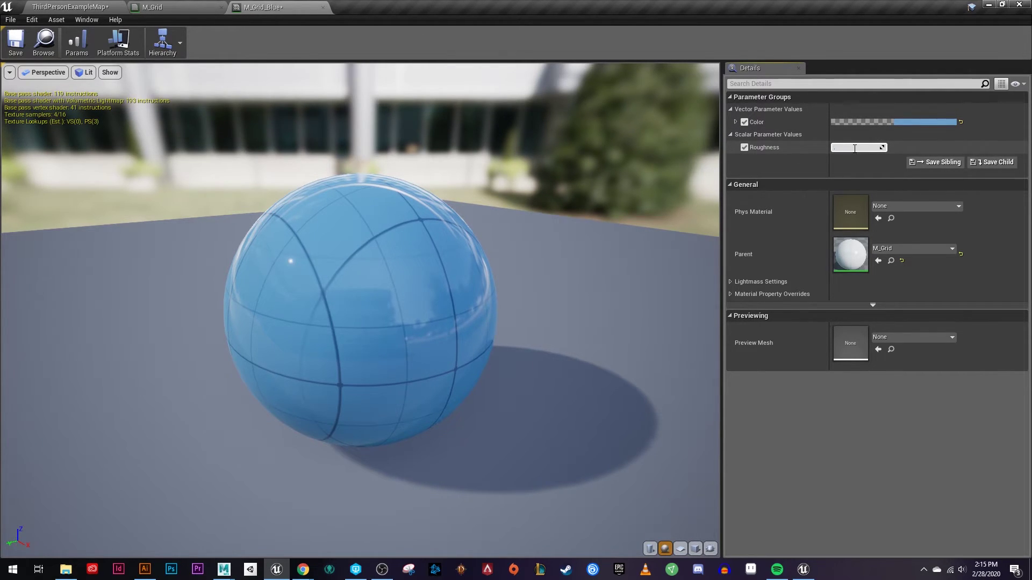
pyautogui.write('0.7')
pyautogui.press('Return')
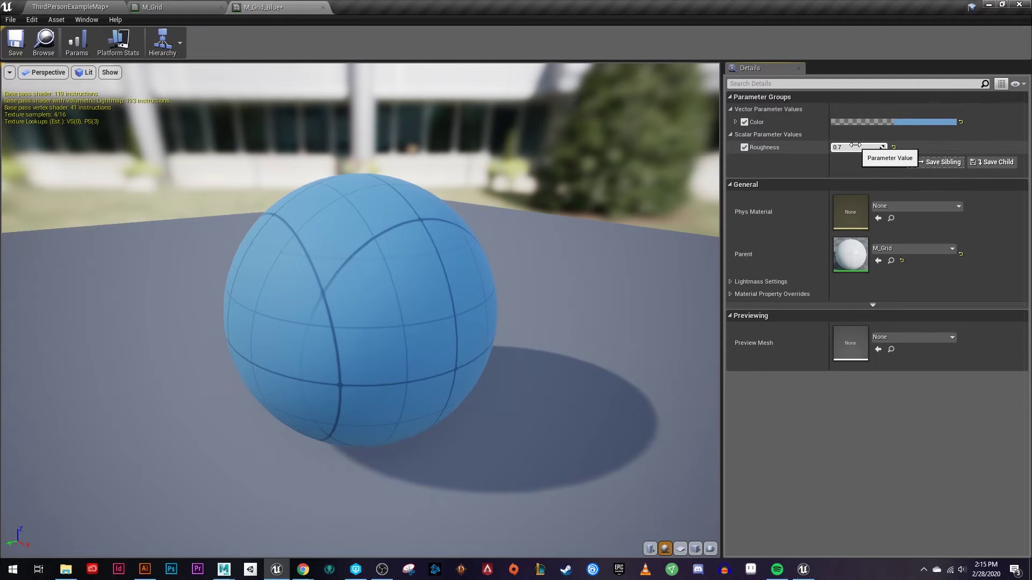
pyautogui.write('0')
pyautogui.press('Return')
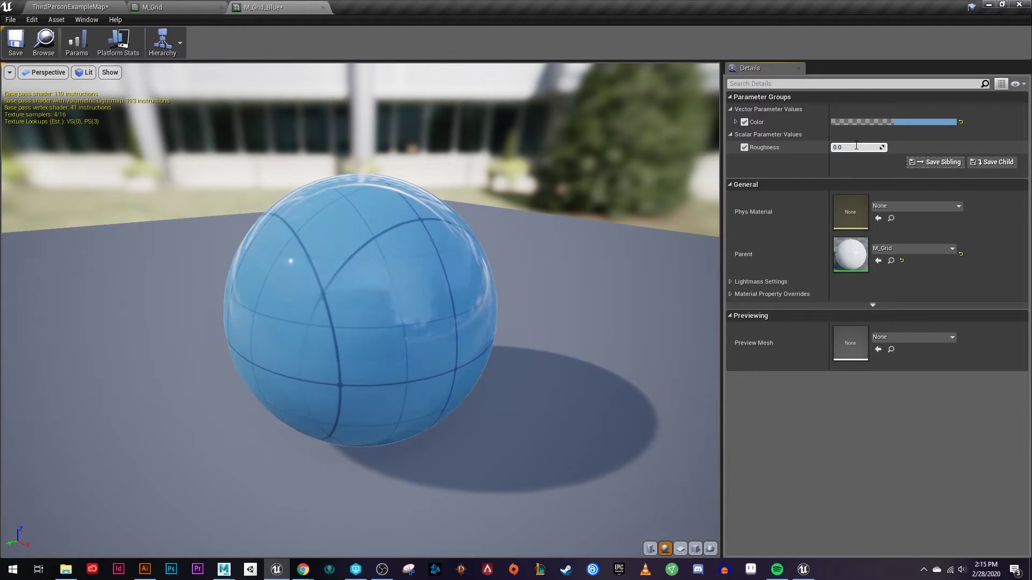
# - Try a Roughness value of 1.0 and inspect the preview sphere from different angles
pyautogui.moveTo(364, 306)
pyautogui.mouseDown()
pyautogui.moveTo(452, 333)
pyautogui.moveTo(371, 298)
pyautogui.mouseUp()
pyautogui.click(854, 147)
pyautogui.press('Return')
pyautogui.moveTo(371, 301); pyautogui.dragTo(435, 310)
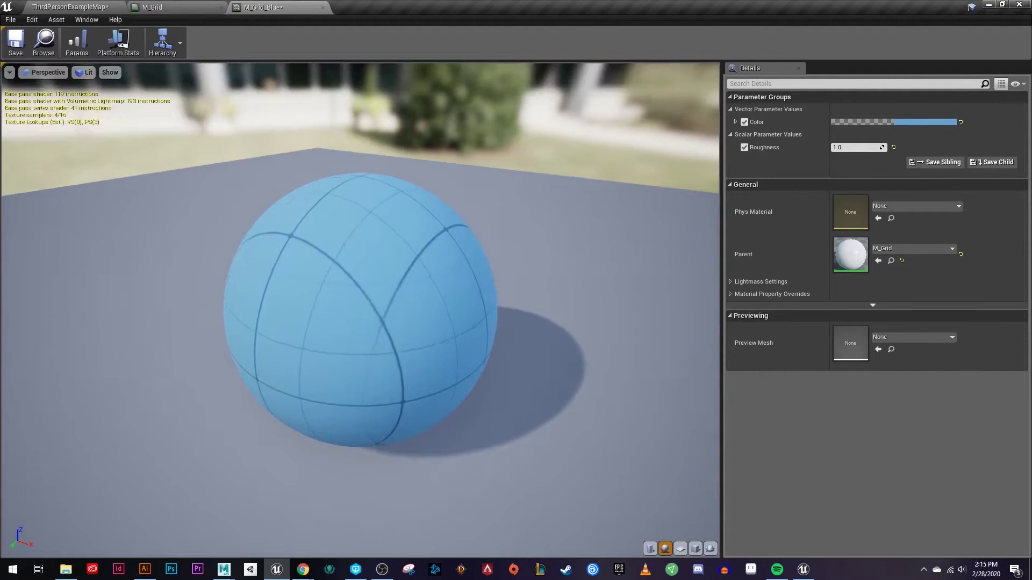
pyautogui.moveTo(488, 249); pyautogui.dragTo(462, 252)
# - Set the Roughness override to 0.4, inspect the highlight on the preview sphere, and save M_Grid_Blue
pyautogui.click(859, 148)
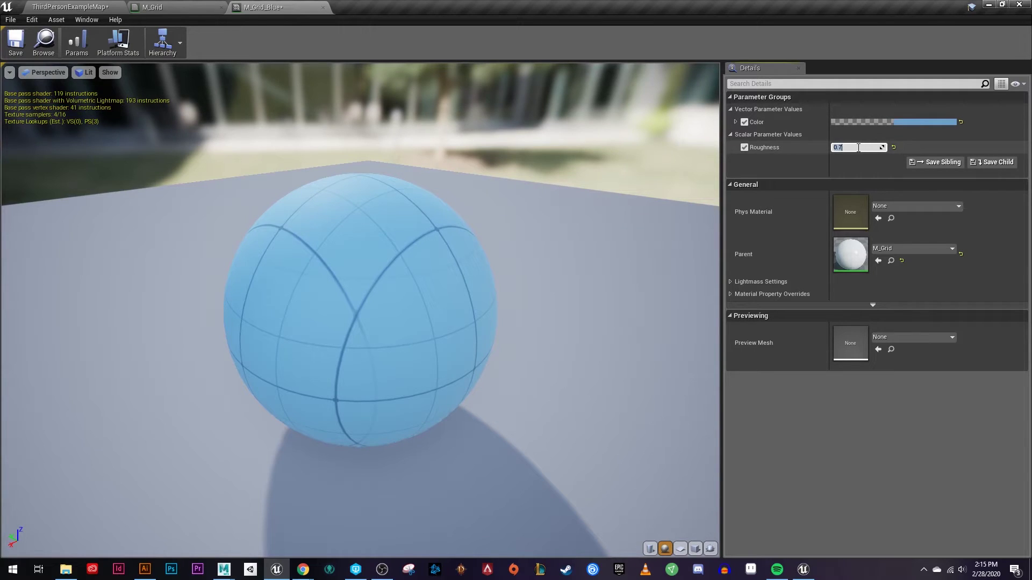
pyautogui.write('.3')
pyautogui.press('Return')
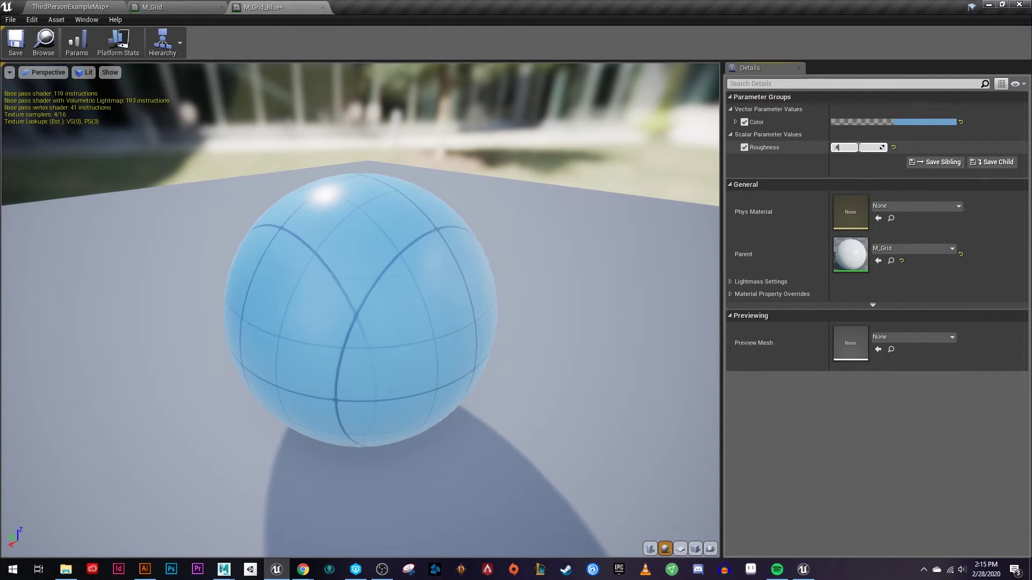
pyautogui.moveTo(262, 199); pyautogui.dragTo(282, 217)
pyautogui.click(18, 53)
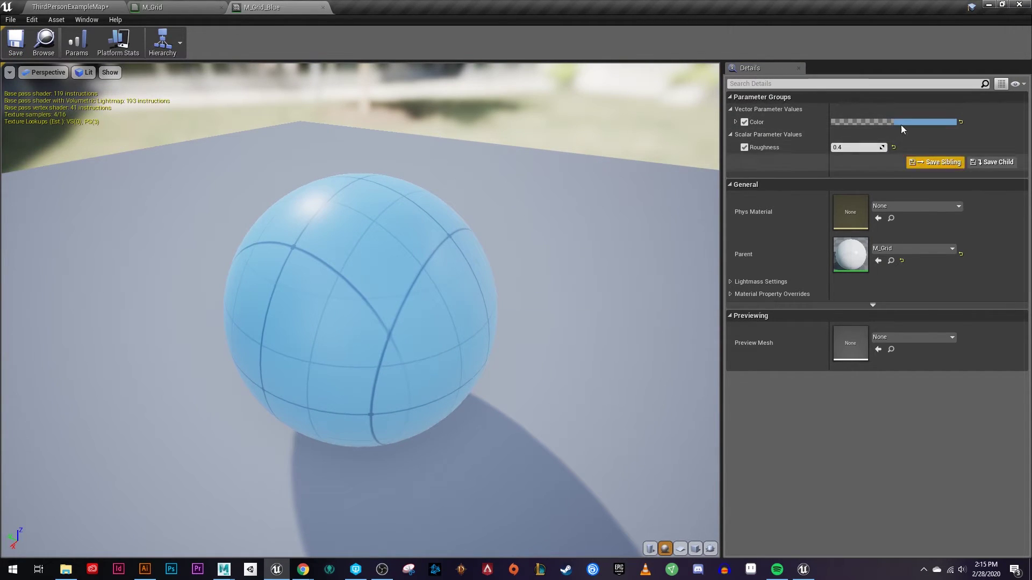
# - Return to the ThirdPersonExampleMap level and apply M_Grid_Blue to the tall dark pillar
pyautogui.click(67, 7)
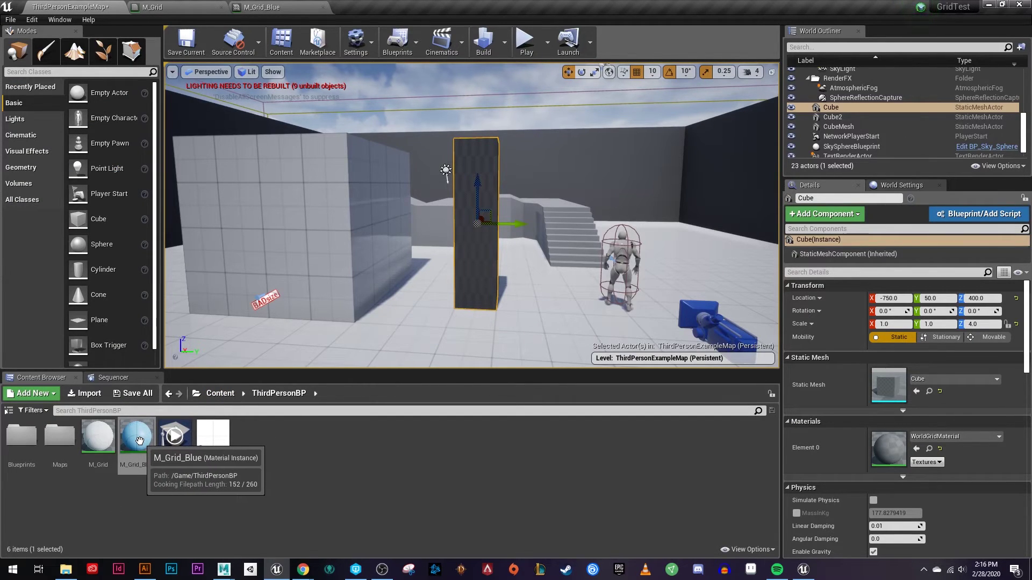
pyautogui.moveTo(139, 440); pyautogui.dragTo(478, 248)
pyautogui.scroll(2, 424, 172)
# - Place another cube on the open floor beyond the mannequin at X -650, Y 750, Z 200
pyautogui.moveTo(424, 172); pyautogui.dragTo(510, 202, button='right')
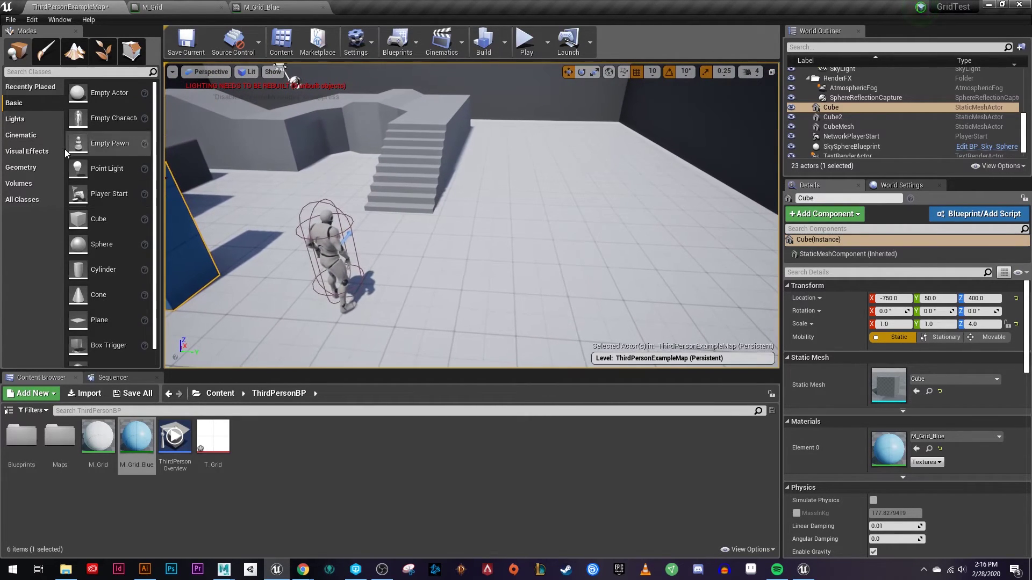
pyautogui.moveTo(105, 224); pyautogui.dragTo(510, 242)
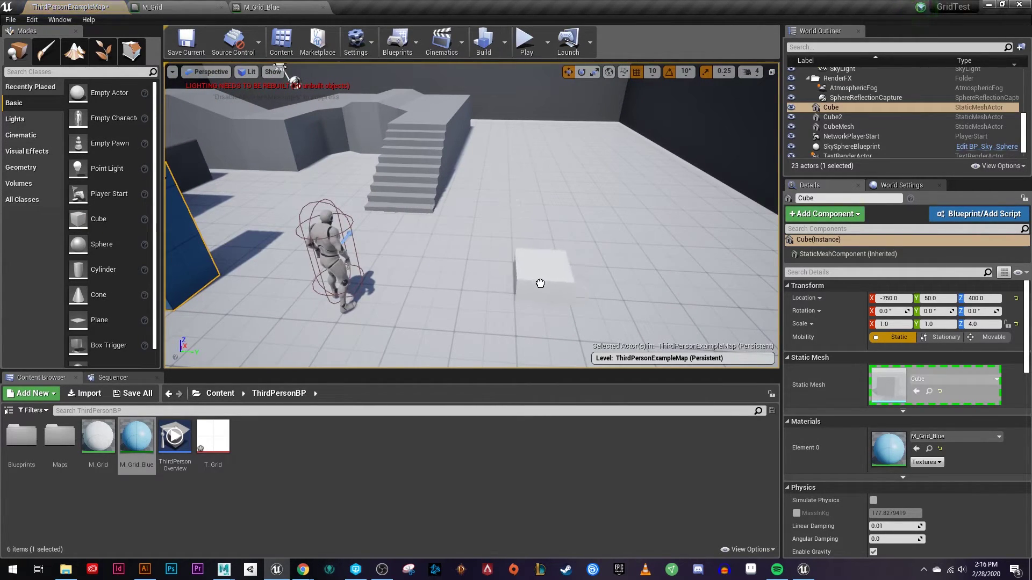
pyautogui.moveTo(540, 278); pyautogui.dragTo(540, 278)
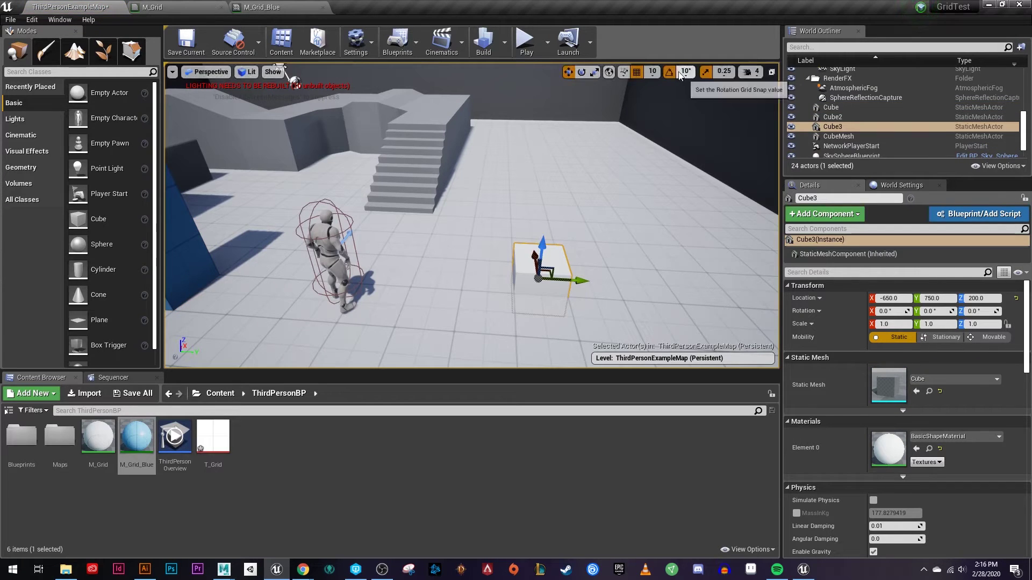
# - Set position snapping to 100 and scale the new cube to 4.75 in X and 0.25 in Z
pyautogui.click(652, 71)
pyautogui.click(664, 142)
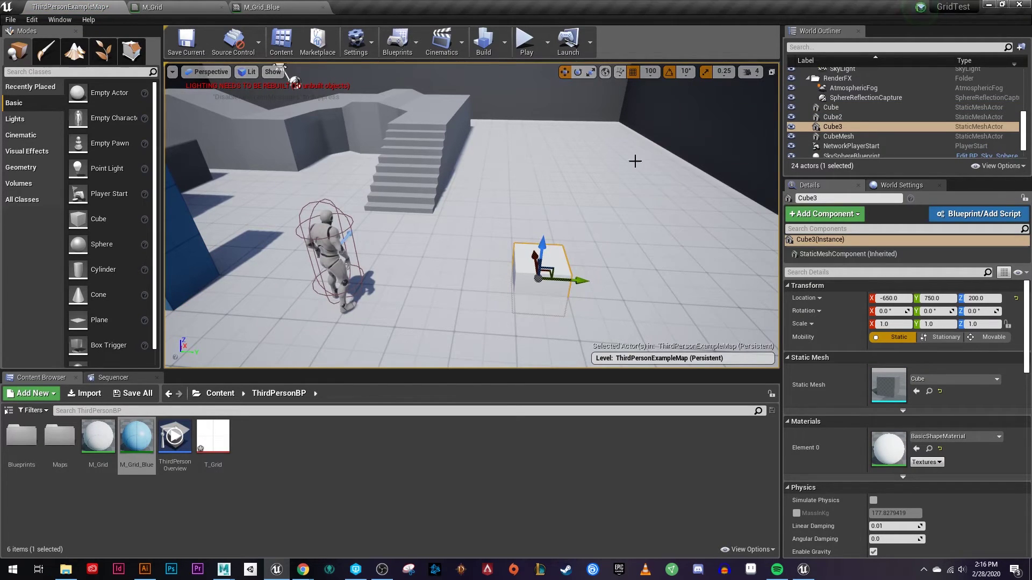
pyautogui.moveTo(620, 175); pyautogui.dragTo(522, 241, button='right')
pyautogui.press('r')
pyautogui.moveTo(446, 235); pyautogui.dragTo(398, 211)
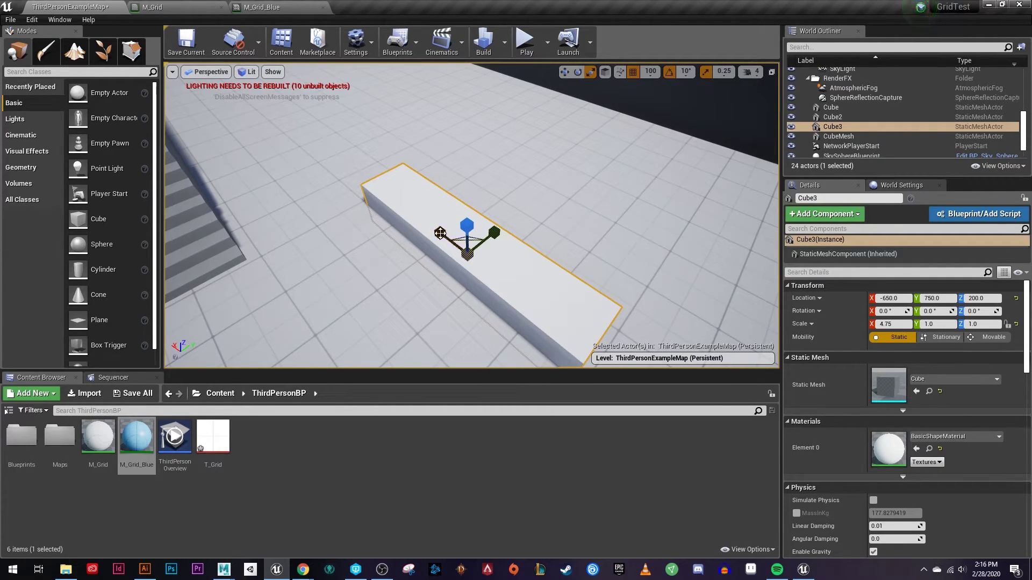
pyautogui.moveTo(475, 217); pyautogui.dragTo(355, 231, button='right')
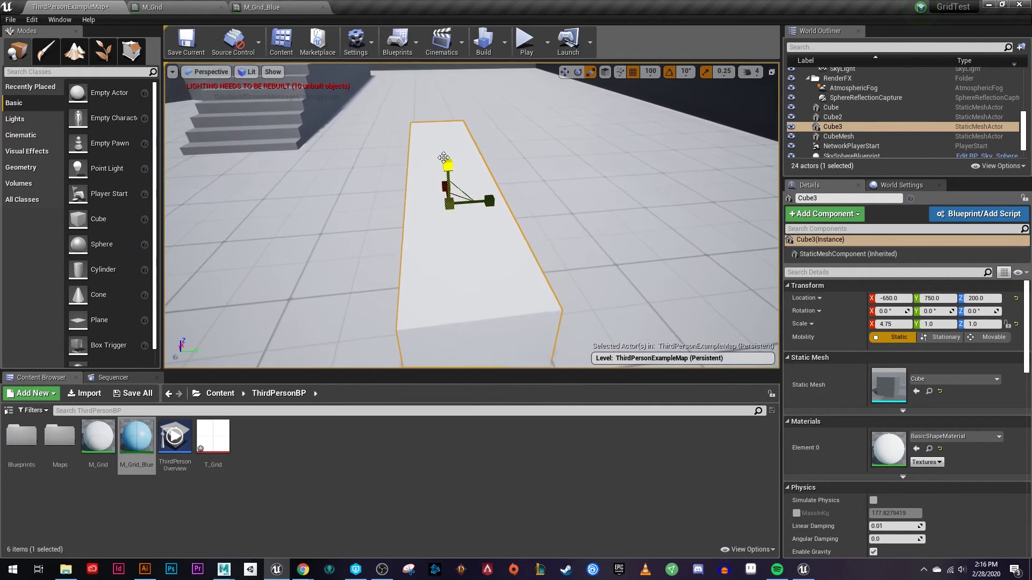
pyautogui.moveTo(444, 159); pyautogui.dragTo(446, 190)
# - Move the flattened cube to X -450, set position snapping back to 10, and apply M_Grid_Blue to the cube
pyautogui.moveTo(446, 189); pyautogui.dragTo(454, 163, button='right')
pyautogui.press('w')
pyautogui.moveTo(454, 215); pyautogui.dragTo(408, 217, button='right')
pyautogui.moveTo(466, 244); pyautogui.dragTo(553, 244)
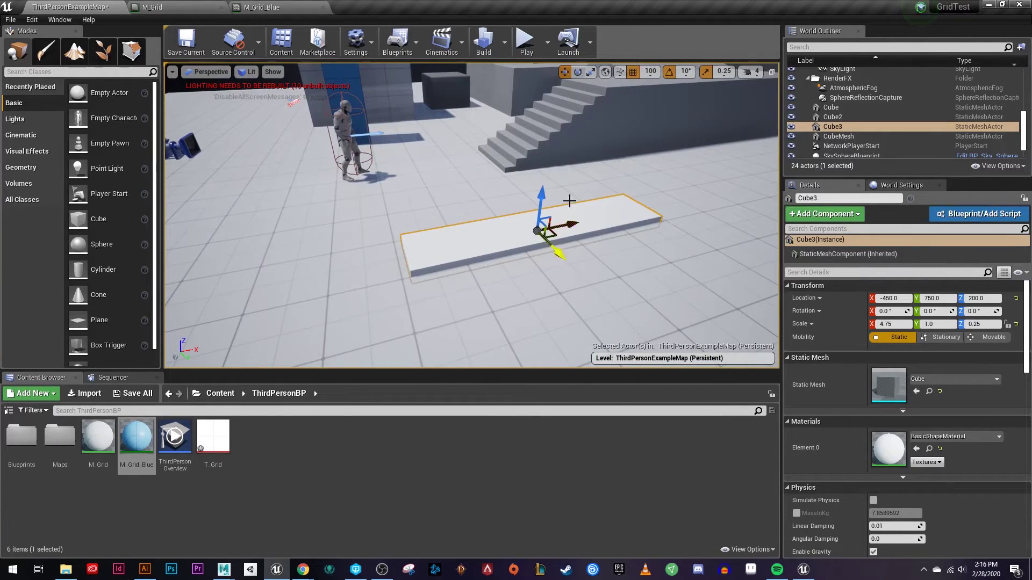
pyautogui.click(650, 71)
pyautogui.click(653, 113)
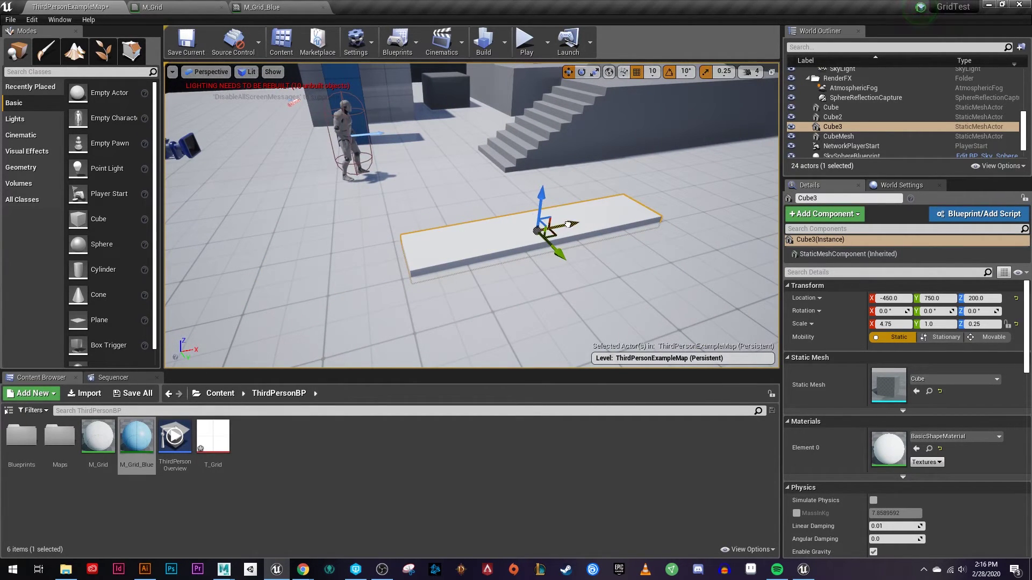
pyautogui.moveTo(130, 445); pyautogui.dragTo(887, 447)
# - Play the level and run and jump the character along the blue strip to compare its length with the jump distance
pyautogui.moveTo(591, 215); pyautogui.dragTo(568, 84, button='right')
pyautogui.click(526, 42)
pyautogui.press('w')
pyautogui.press('s')
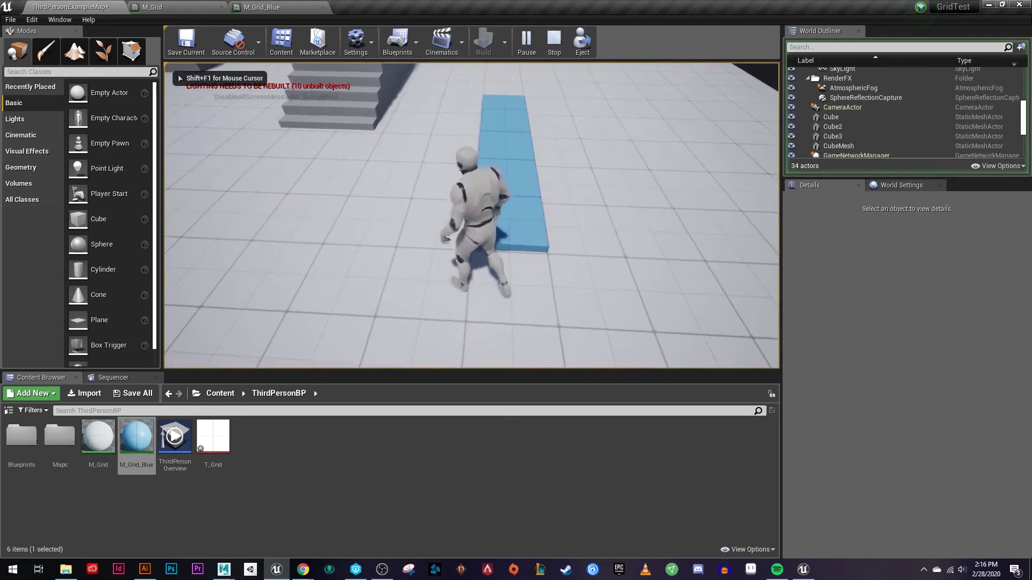
pyautogui.press('w')
pyautogui.press('d')
pyautogui.press('d')
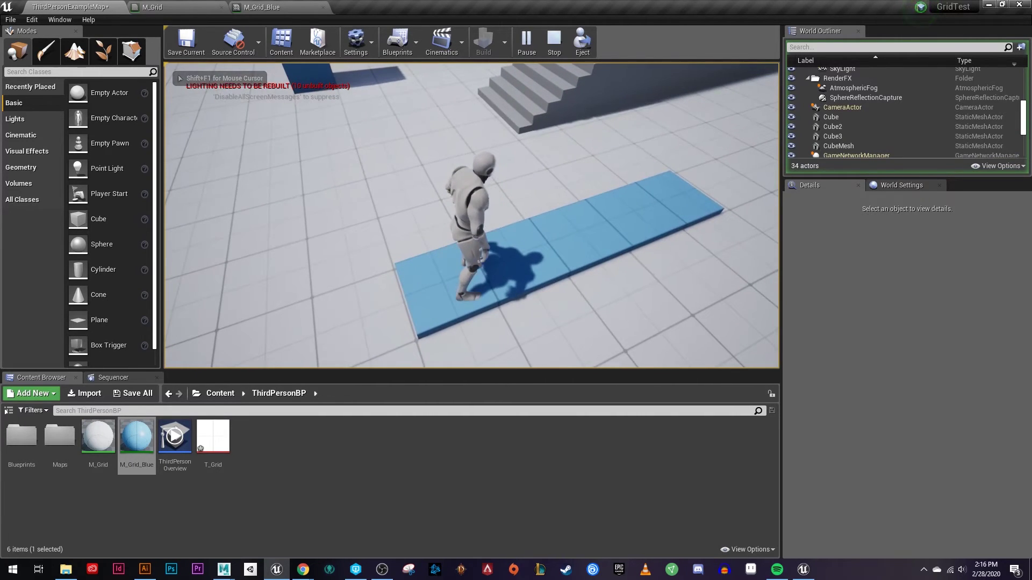
pyautogui.press('s')
pyautogui.press('w')
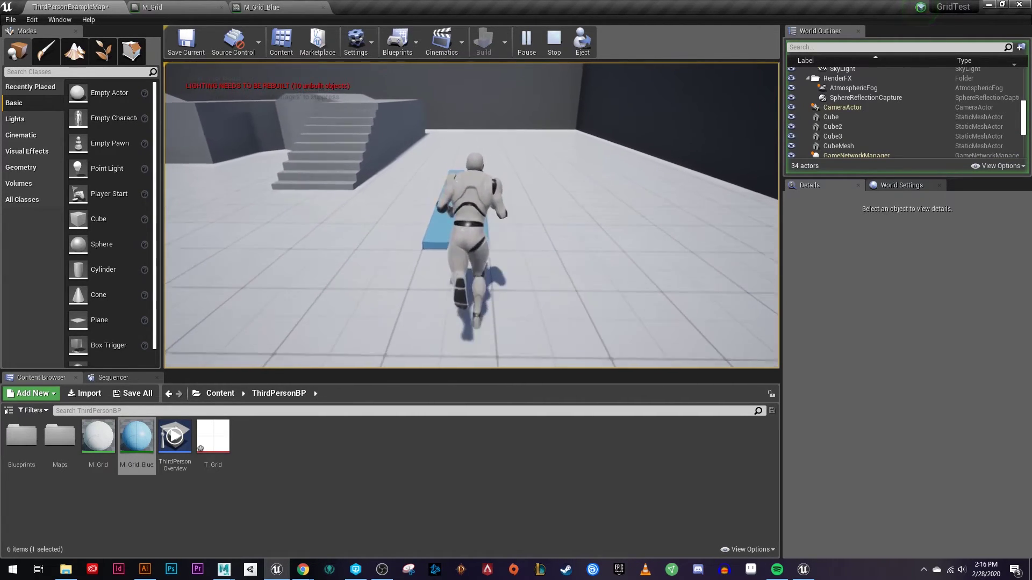
pyautogui.press('space')
pyautogui.press('d')
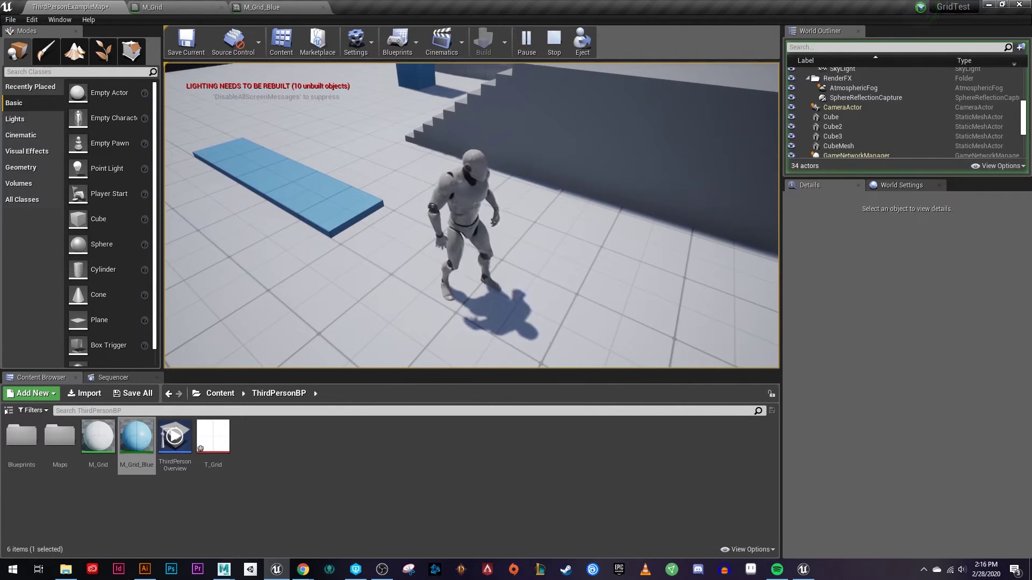
pyautogui.press('a')
pyautogui.press('Escape')
# - Lengthen the blue strip to an X scale of 6.0 and shift it to X -460
pyautogui.click(463, 203)
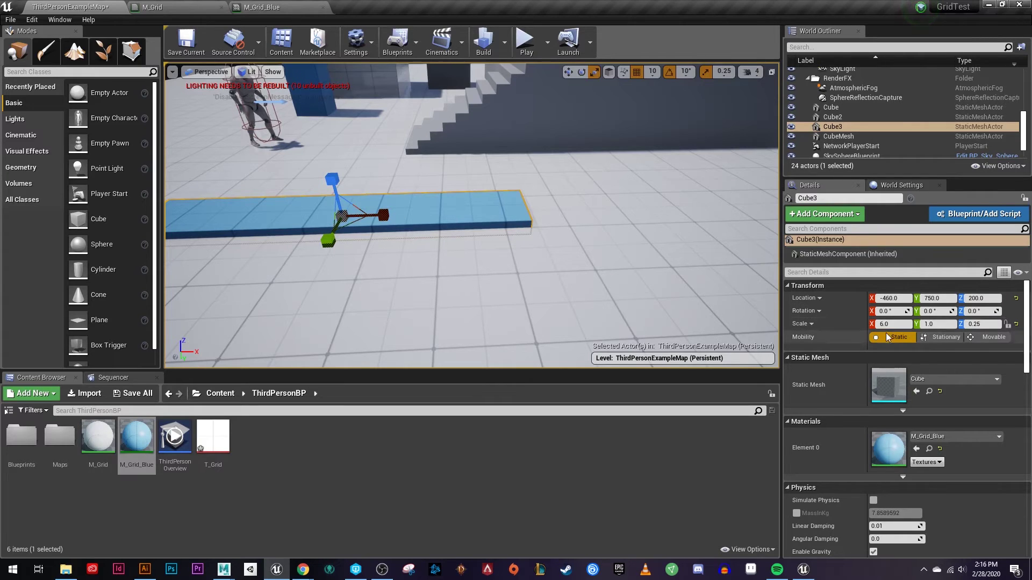
pyautogui.press('s')
pyautogui.moveTo(432, 212); pyautogui.dragTo(529, 201, button='right')
pyautogui.press('w')
pyautogui.press('a')
# - Playtest the level again, jumping the character from one end of the lengthened blue strip to check the jump distance
pyautogui.click(525, 48)
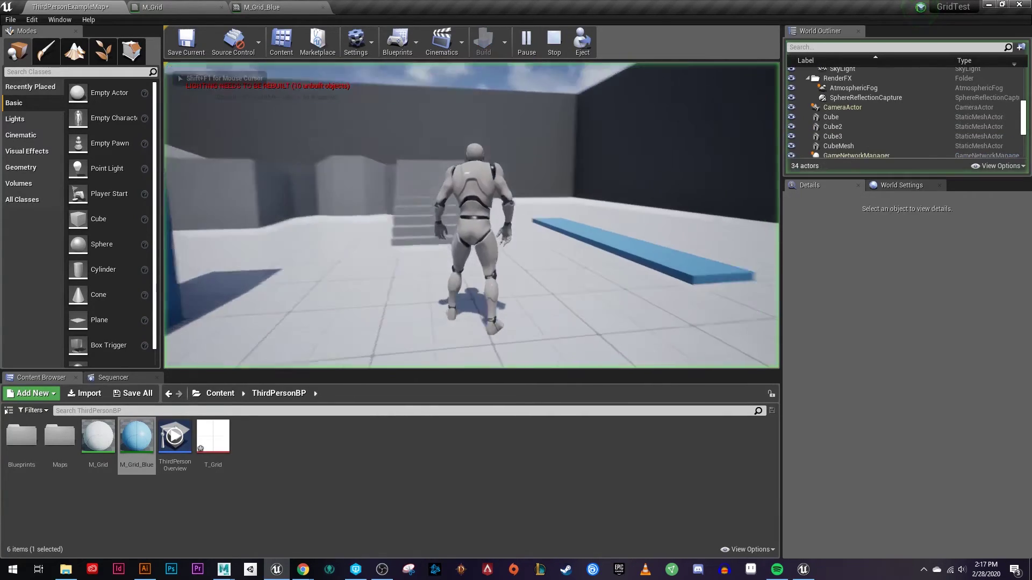
pyautogui.press('w')
pyautogui.press('space')
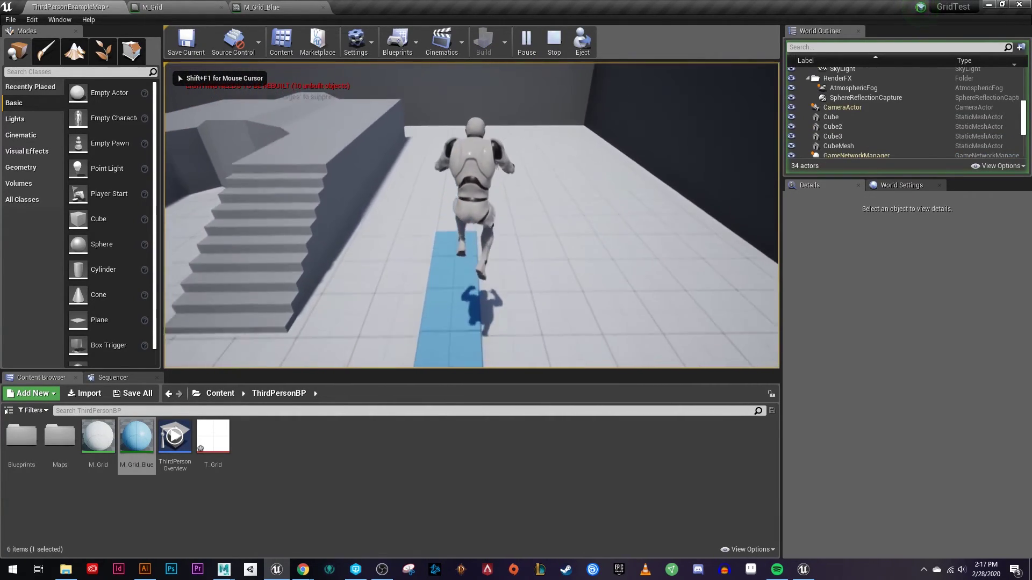
pyautogui.press('w')
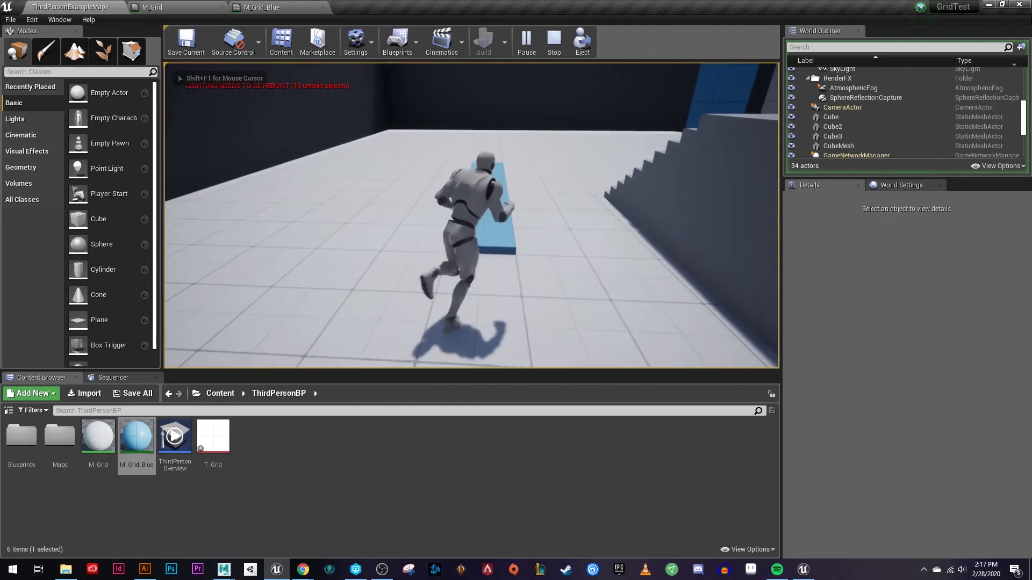
pyautogui.press('space')
pyautogui.press('s')
pyautogui.press('Escape')
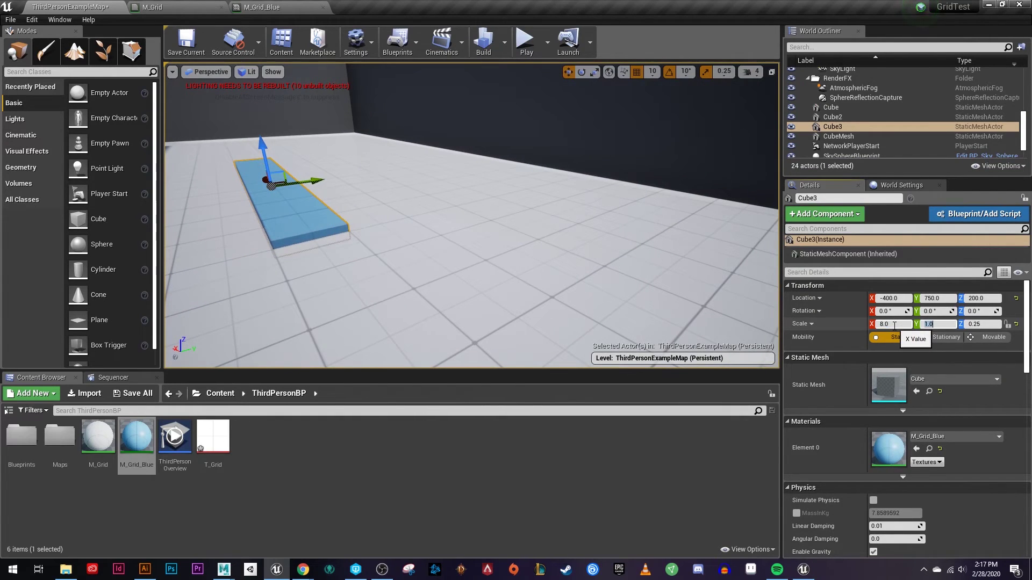
# - Play the level and test the character's jump against the blue strip at its X scale of 8.0
pyautogui.moveTo(537, 226); pyautogui.dragTo(452, 199, button='right')
pyautogui.click(525, 46)
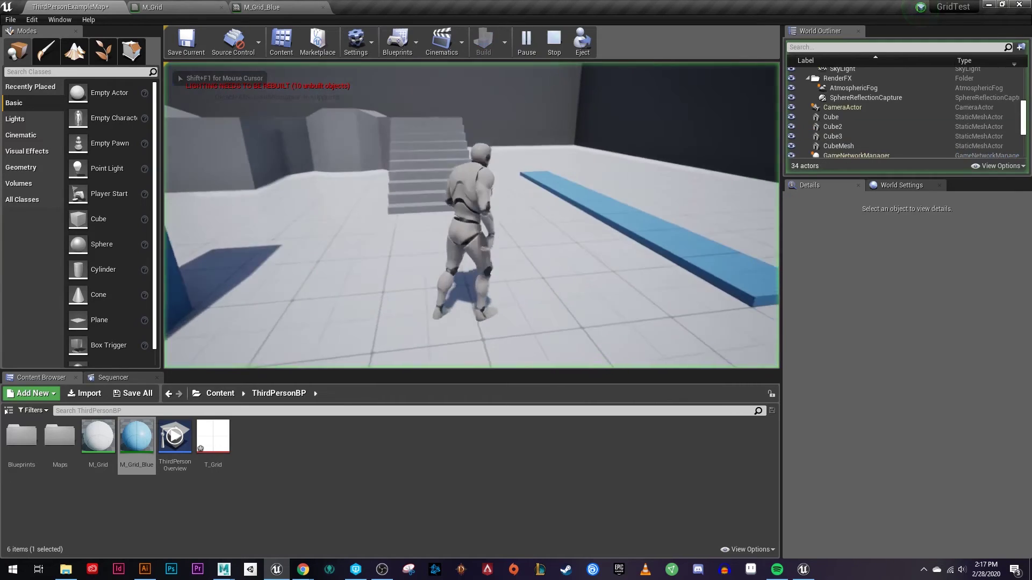
pyautogui.press('d')
pyautogui.press('w')
pyautogui.press('space')
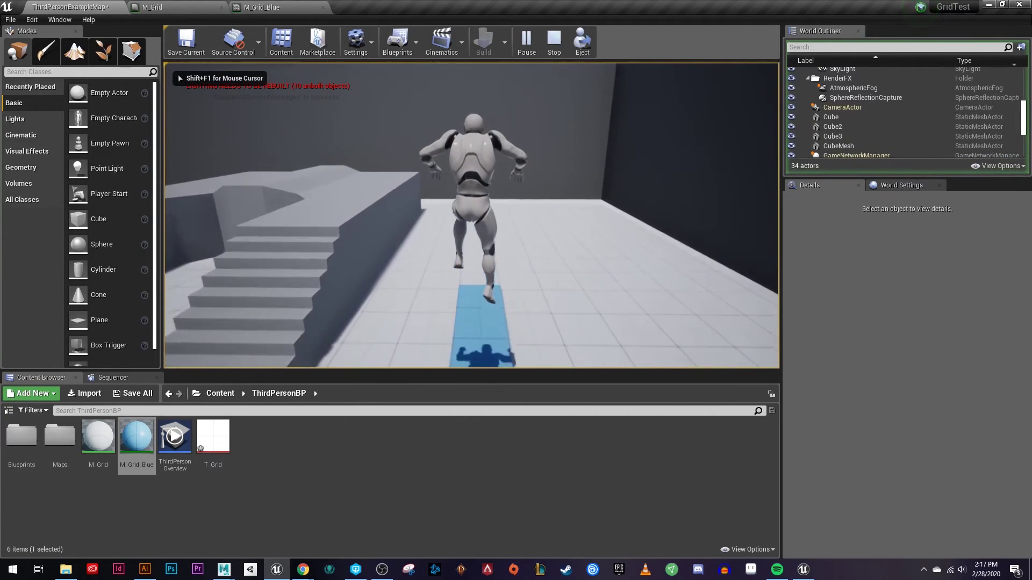
pyautogui.press('s')
pyautogui.press('a')
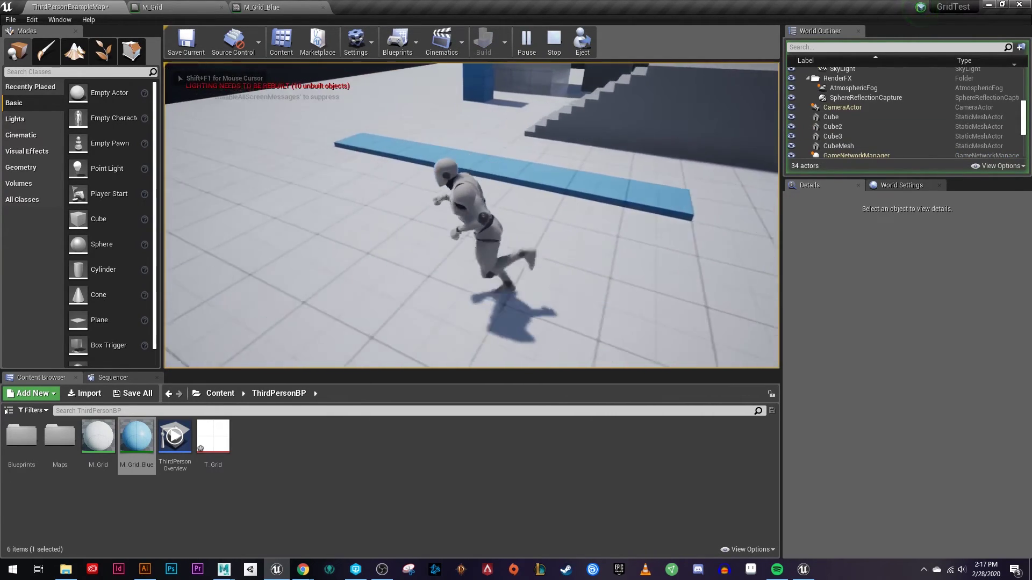
pyautogui.press('Escape')
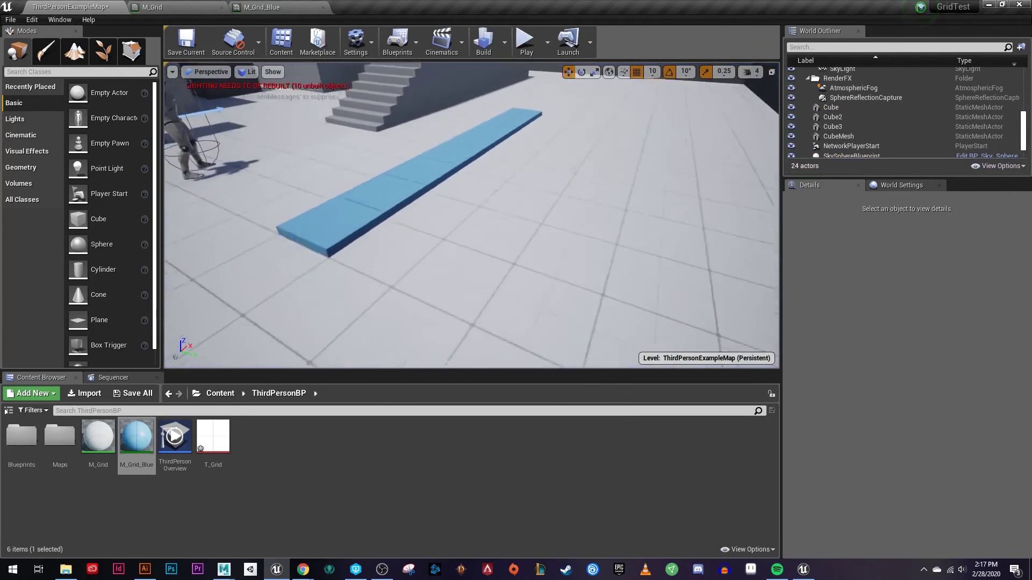
# - Add a Text Render actor at the blue strip's near end, lying flat at X -840, Y 660, Z 210
pyautogui.moveTo(343, 263); pyautogui.dragTo(389, 263, button='right')
pyautogui.click(61, 72)
pyautogui.write('text')
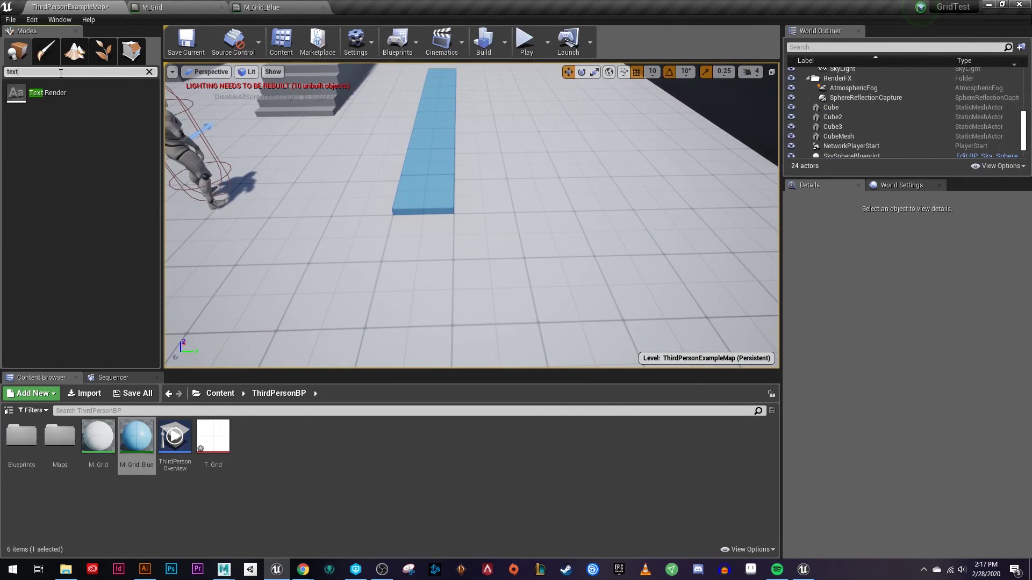
pyautogui.moveTo(47, 92); pyautogui.dragTo(502, 244)
pyautogui.moveTo(405, 228); pyautogui.dragTo(408, 226)
pyautogui.press('f')
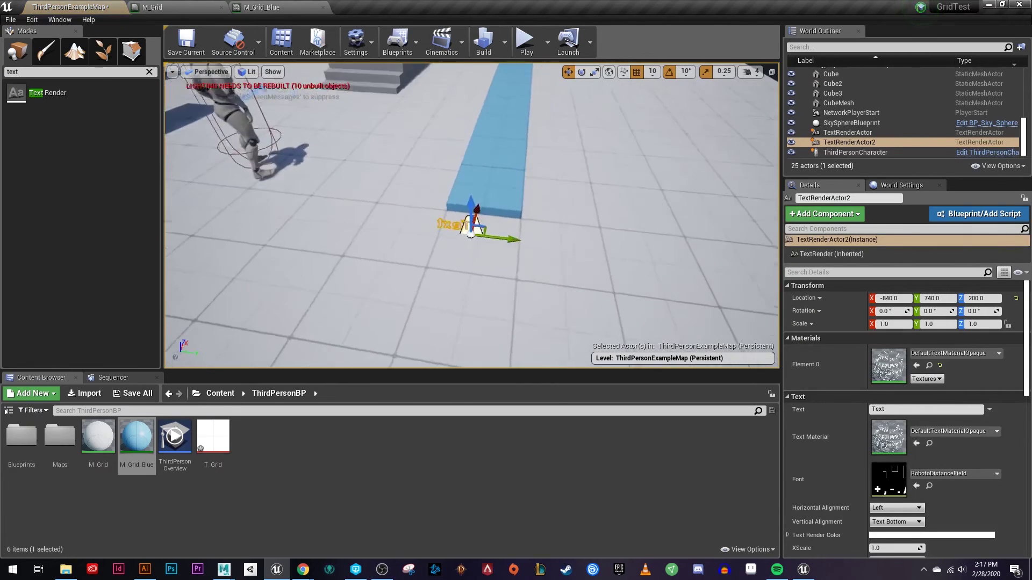
pyautogui.press('e')
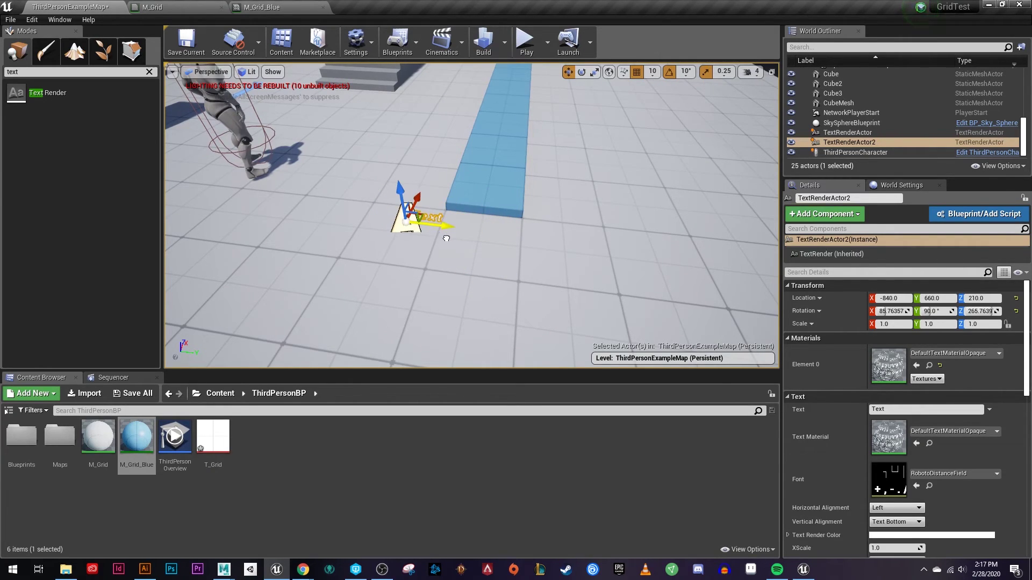
# - Set the text actor's text to "Jump Length - 8m" and its render color to black
pyautogui.click(914, 409)
pyautogui.write('Jump Lengt')
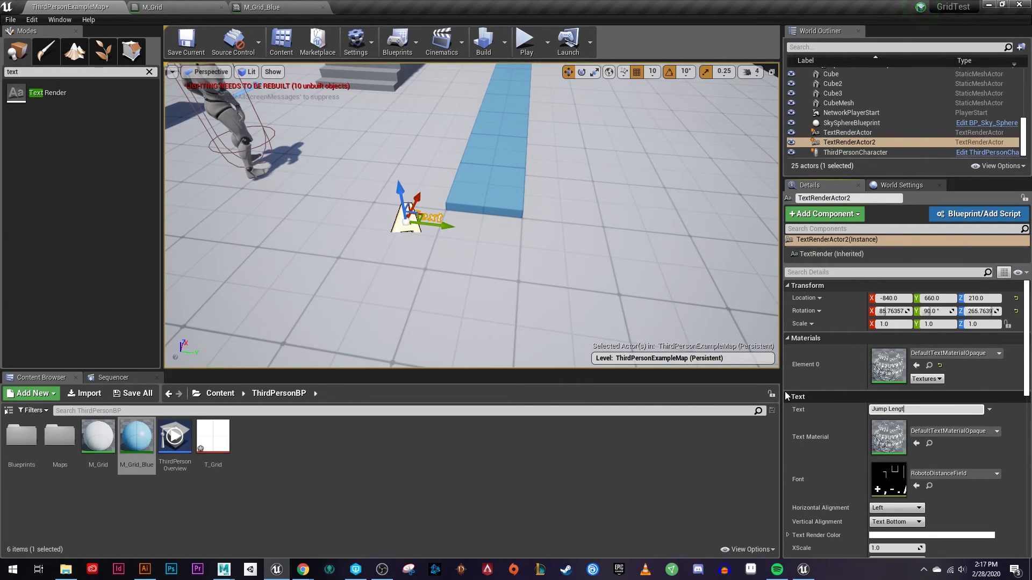
pyautogui.write('h - 8m')
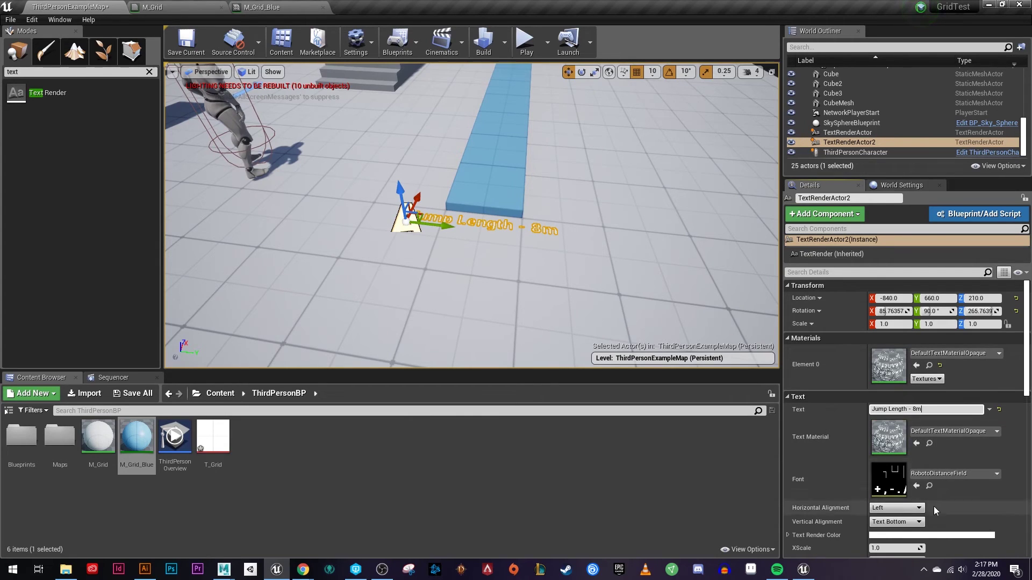
pyautogui.click(932, 536)
pyautogui.moveTo(834, 388); pyautogui.dragTo(841, 452)
pyautogui.click(842, 531)
# - Reselect the "Jump Length - 8m" text actor and adjust its uniform scale in front of the blue strip
pyautogui.click(451, 224)
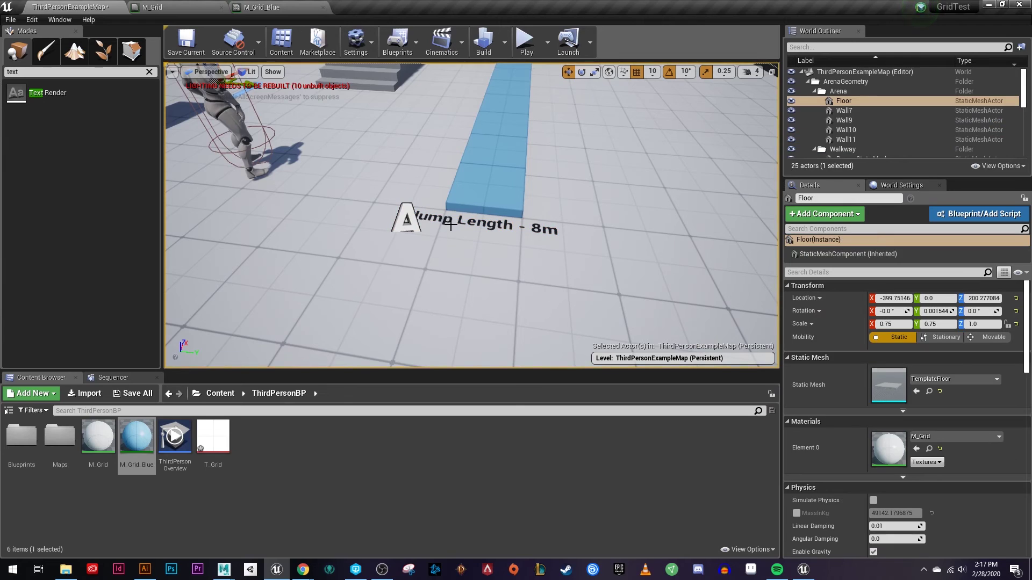
pyautogui.click(433, 224)
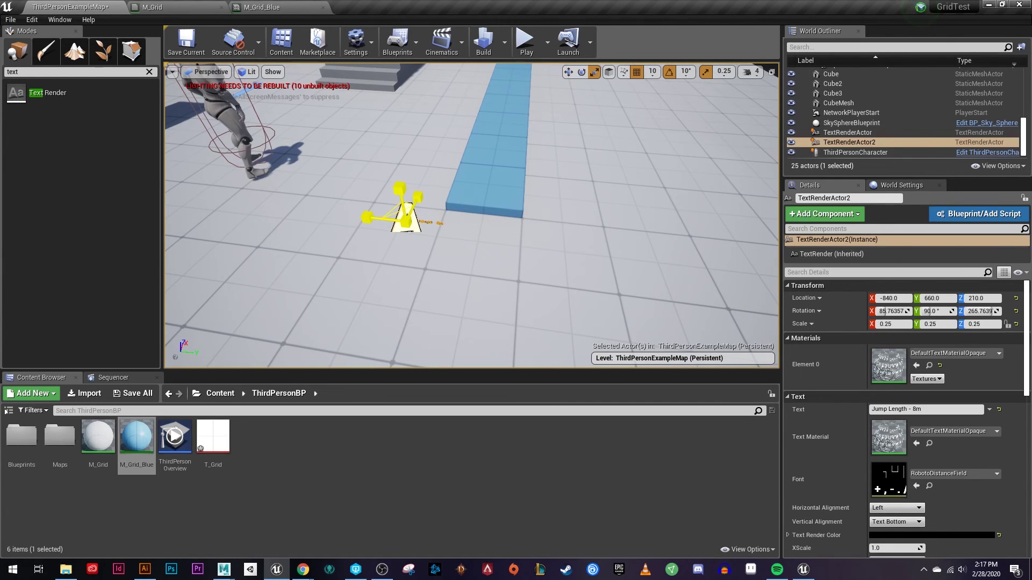
pyautogui.moveTo(406, 221); pyautogui.dragTo(371, 207)
pyautogui.moveTo(371, 206); pyautogui.dragTo(408, 208, button='right')
pyautogui.press('s')
# - Play the level and run the character past the jump label, jumping along the blue strip
pyautogui.click(526, 54)
pyautogui.press('w')
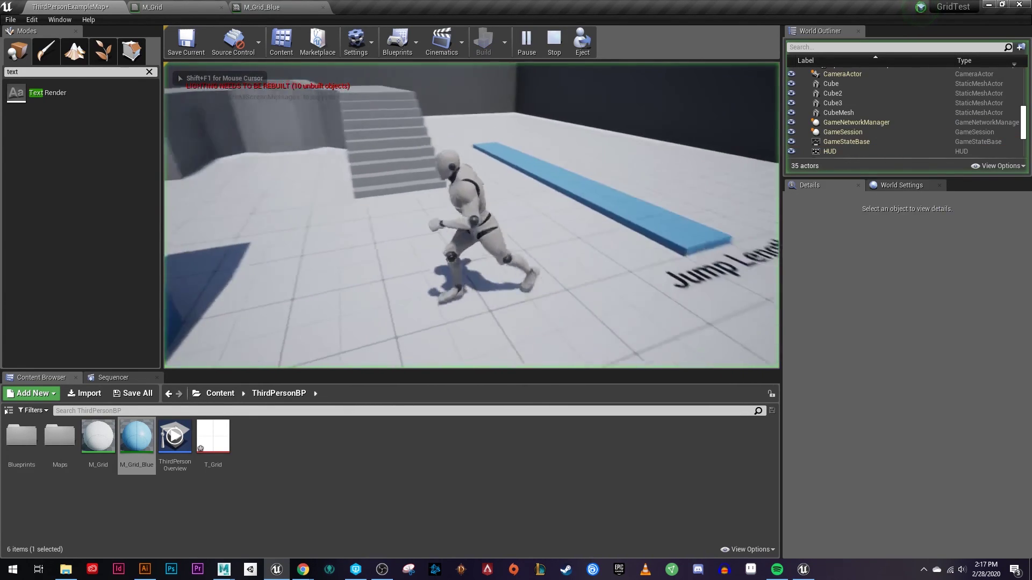
pyautogui.press('d')
pyautogui.press('a')
pyautogui.press('s')
pyautogui.press('w')
pyautogui.press('w')
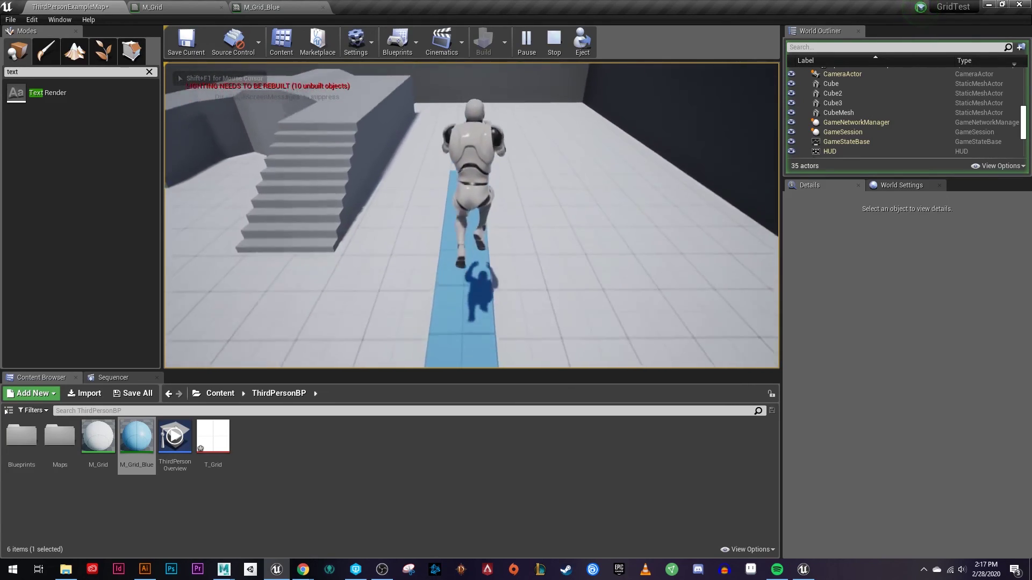
# - Run the character around the arena to examine the gridded floor, blue pillar, and labelled strip in play
pyautogui.press('a')
pyautogui.press('s')
pyautogui.press('w')
pyautogui.press('w')
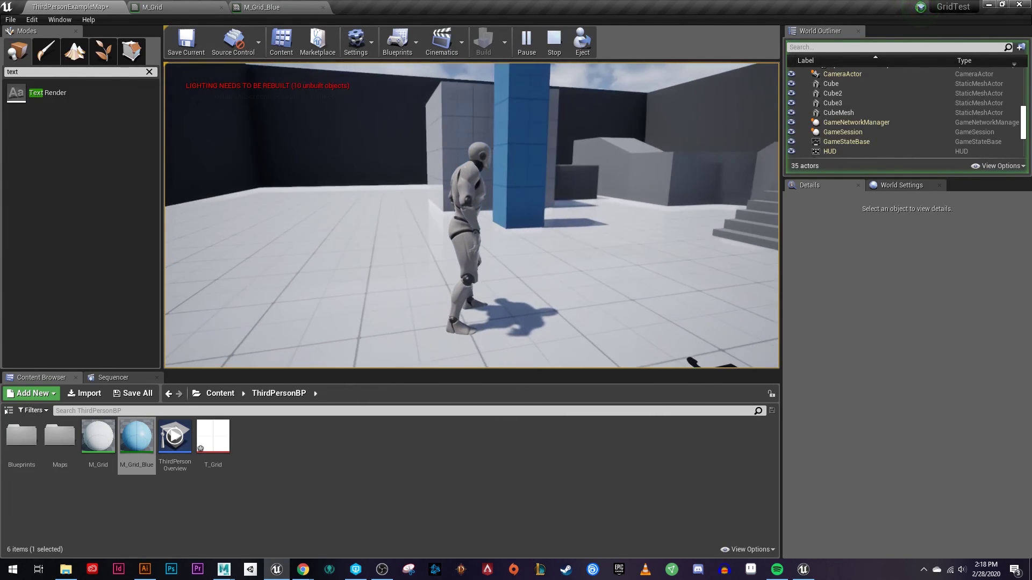
pyautogui.press('w')
pyautogui.press('a')
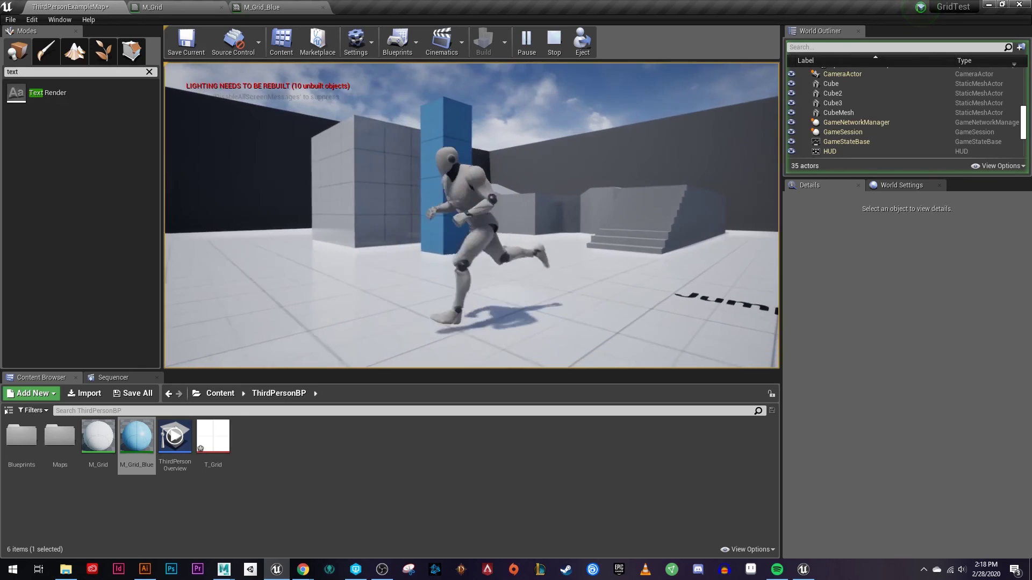
pyautogui.press('s')
pyautogui.press('w')
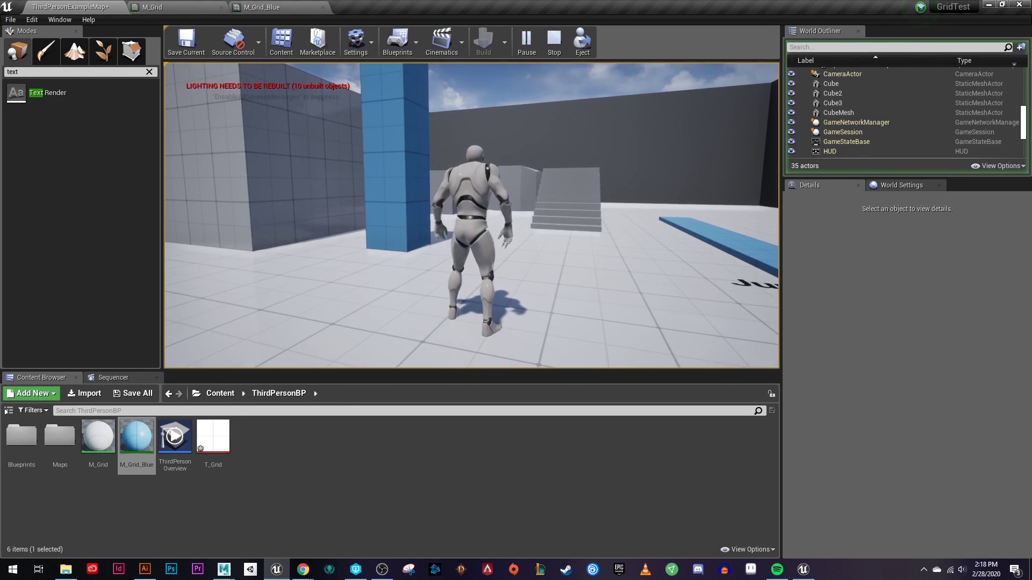